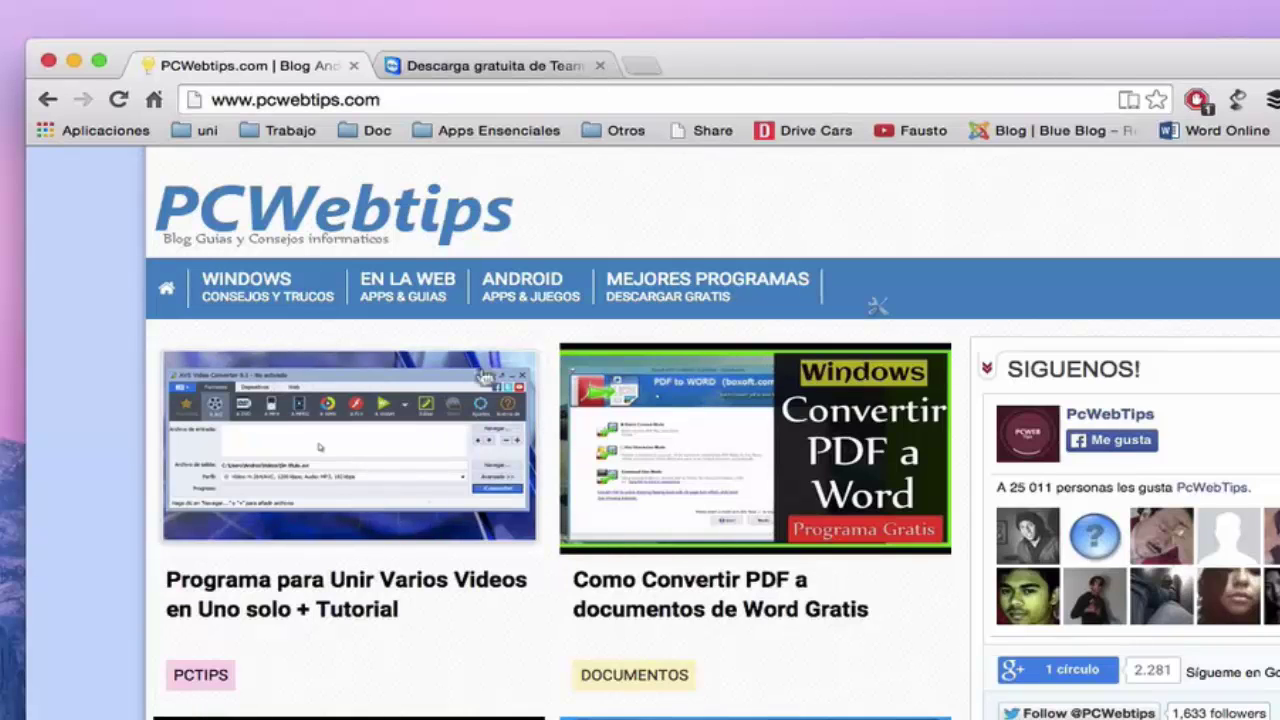
Download TeamViewer full version 10.0.43320 for Mac from the TeamViewer website.
{"action": "left_click", "coordinate": [440, 70]}
{"action": "scroll", "coordinate": [390, 445], "scroll_direction": "down", "scroll_amount": 5}
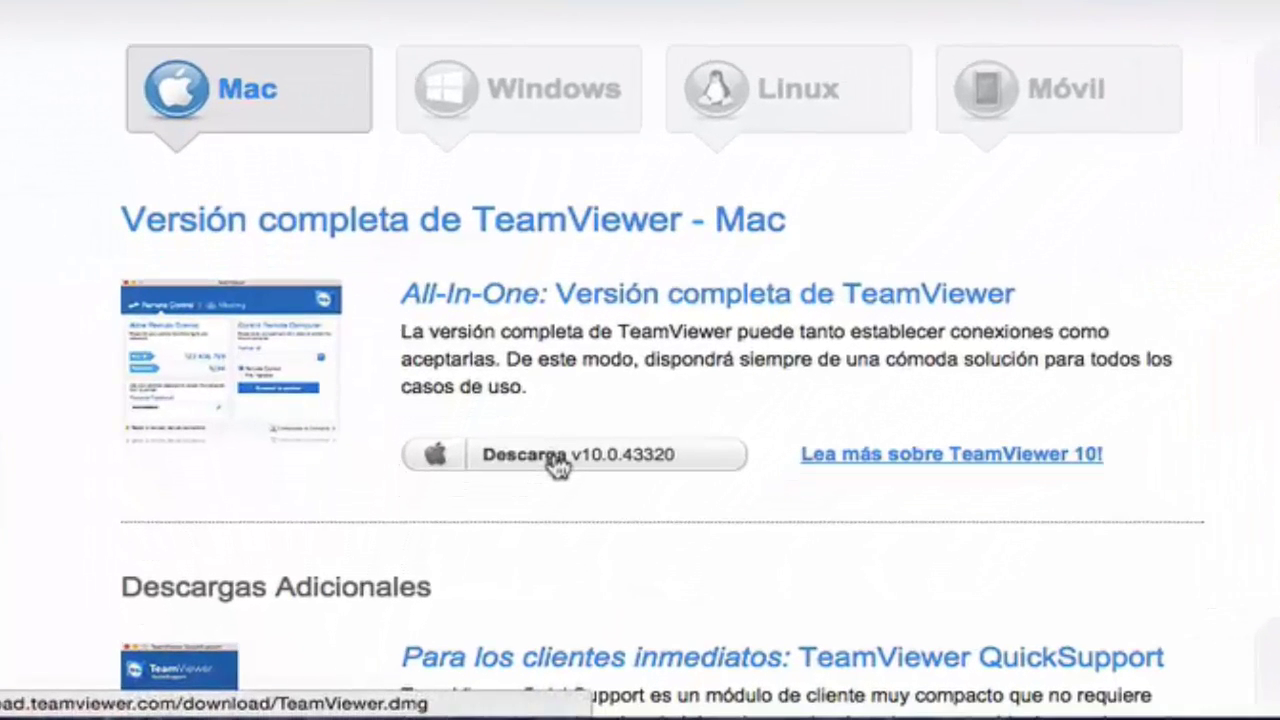
{"action": "left_click", "coordinate": [500, 542]}
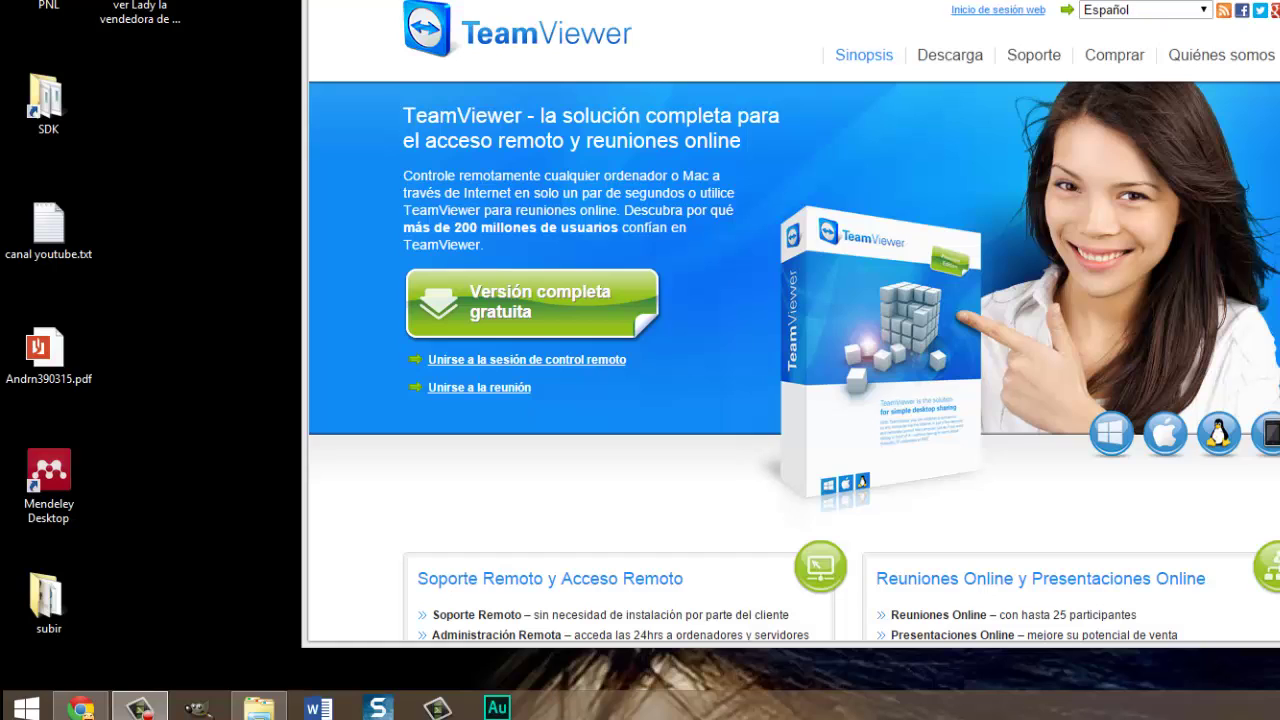
On the Windows PC, bring the TeamViewer site forward and open its Descarga page.
{"action": "left_click", "coordinate": [366, 214]}
{"action": "scroll", "coordinate": [686, 190], "scroll_direction": "down", "scroll_amount": 3}
{"action": "scroll", "coordinate": [689, 200], "scroll_direction": "up", "scroll_amount": 3}
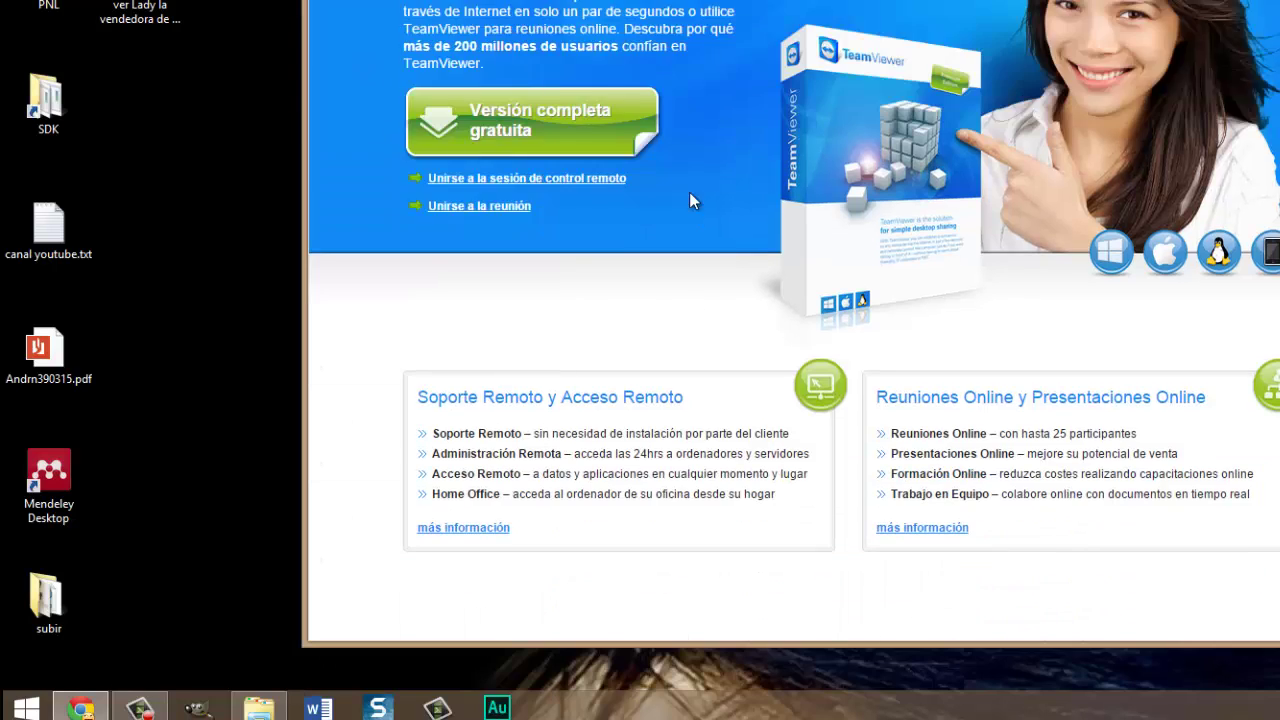
{"action": "left_click", "coordinate": [965, 58]}
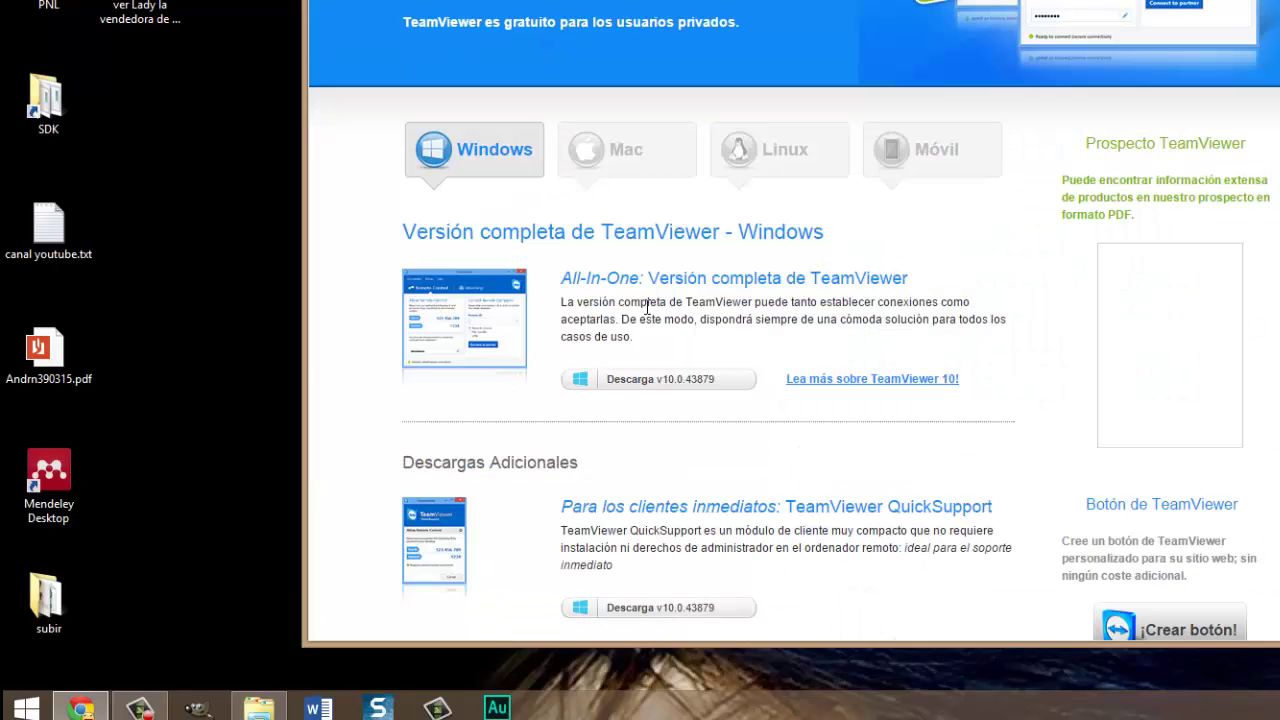
{"action": "scroll", "coordinate": [650, 312], "scroll_direction": "down", "scroll_amount": 1}
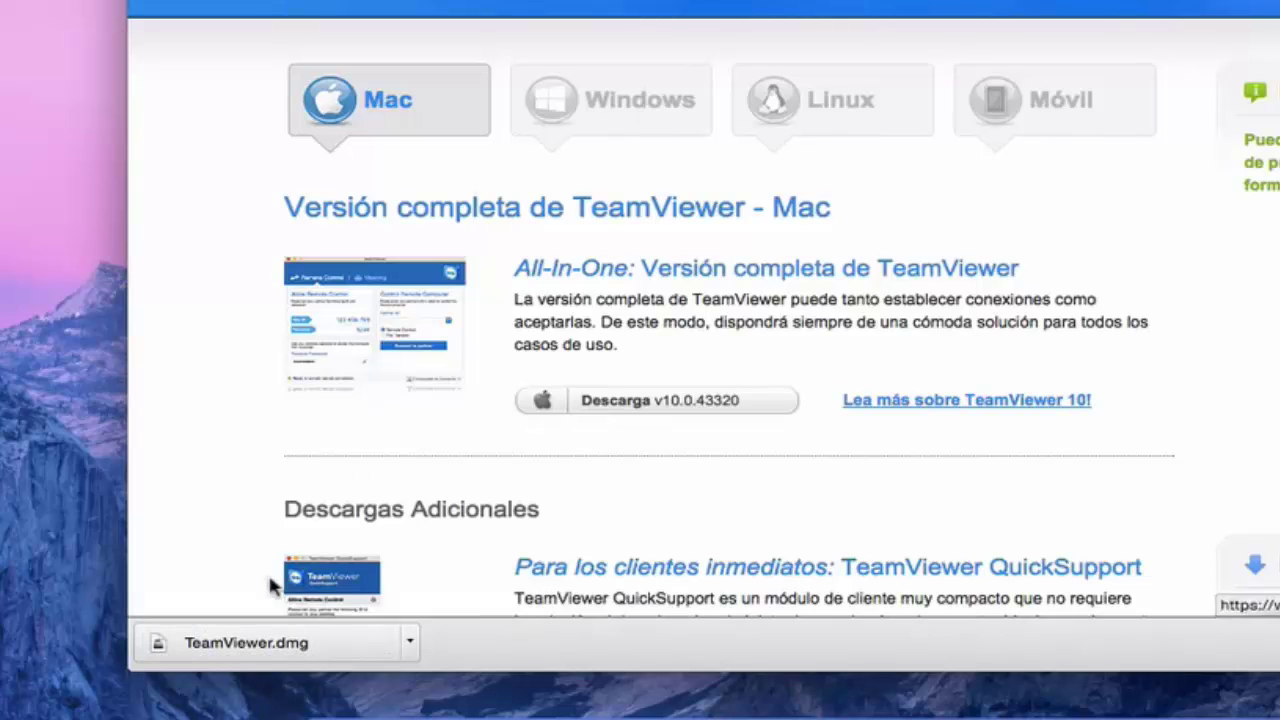
Install TeamViewer on the Mac from the downloaded TeamViewer.dmg disk image.
{"action": "left_click", "coordinate": [280, 645]}
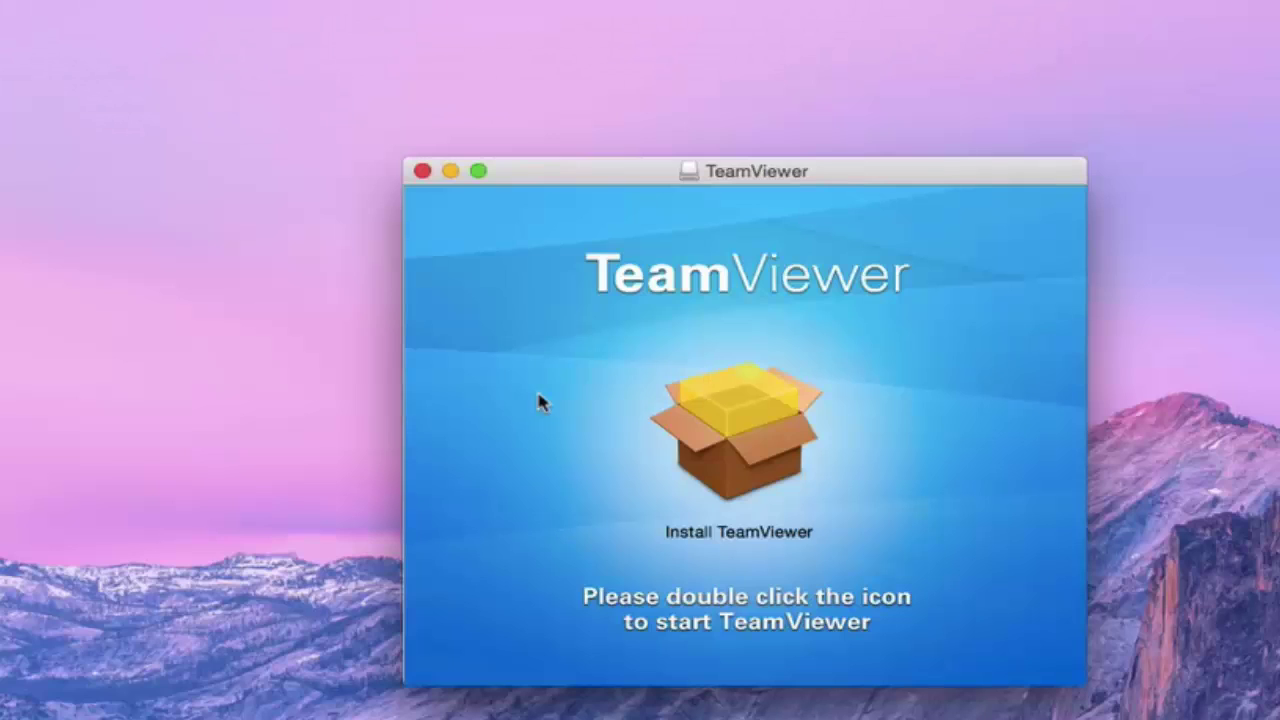
{"action": "double_click", "coordinate": [740, 455]}
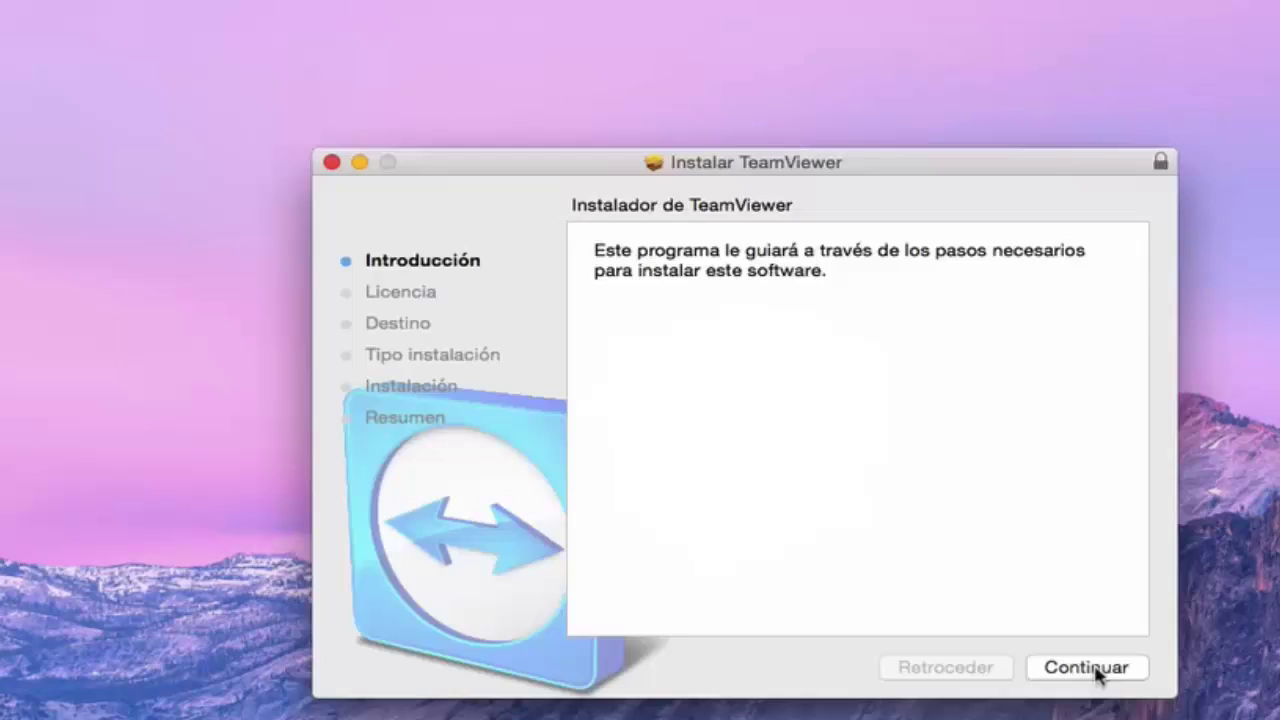
{"action": "left_click", "coordinate": [1092, 675]}
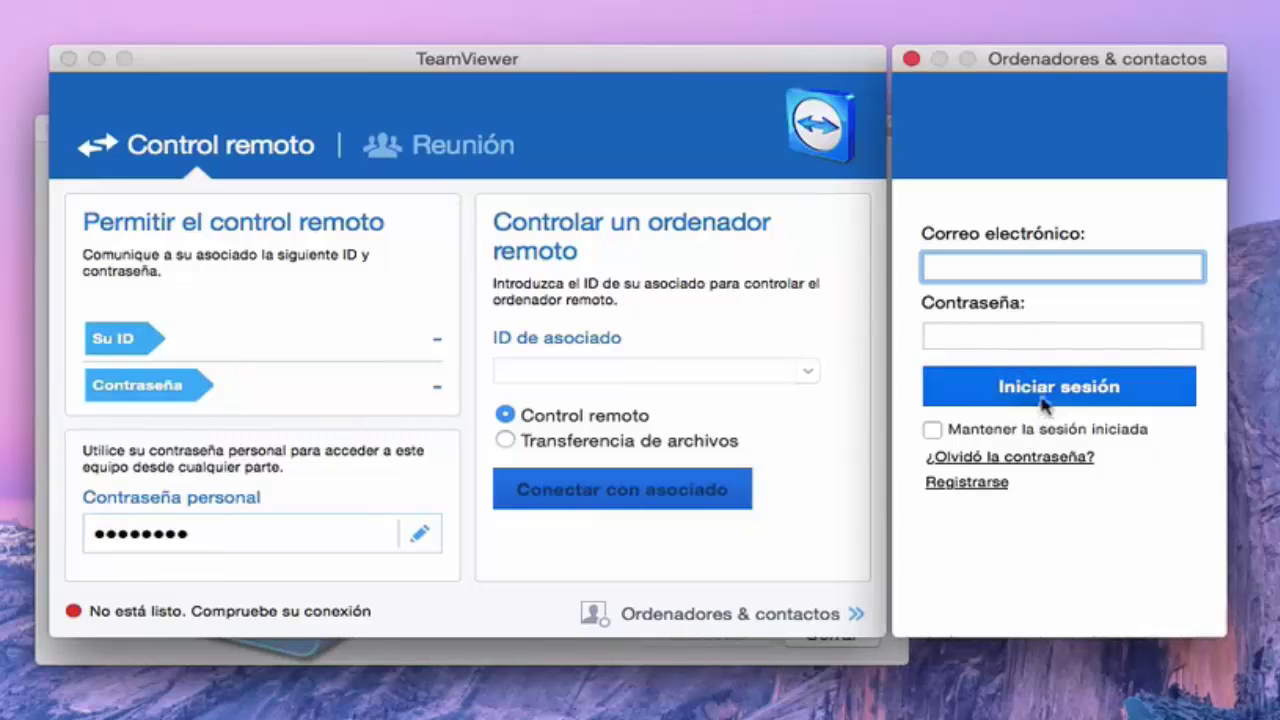
Close the Ordenadores & contactos sign-in window, keeping the main TeamViewer window.
{"action": "left_click", "coordinate": [625, 90]}
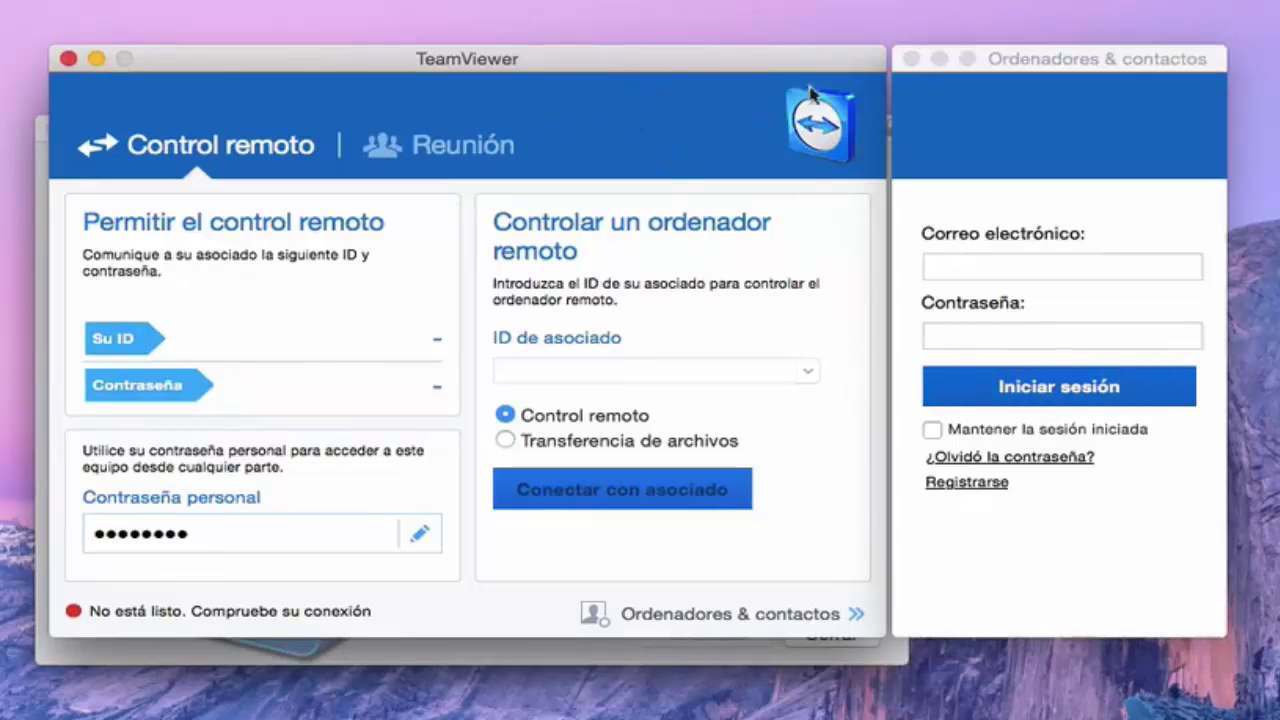
{"action": "left_click", "coordinate": [911, 59]}
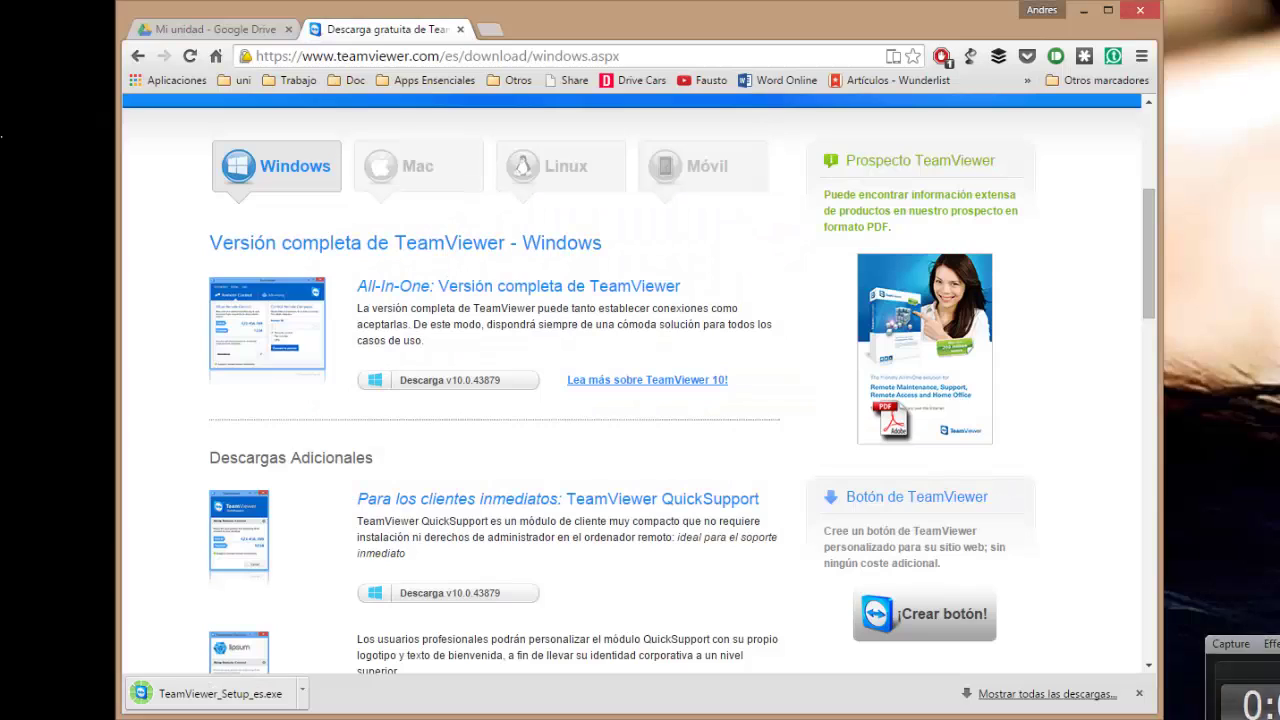
Run TeamViewer_Setup_es.exe from Chrome's downloads, allowing it past the security warning.
{"action": "left_click", "coordinate": [283, 690]}
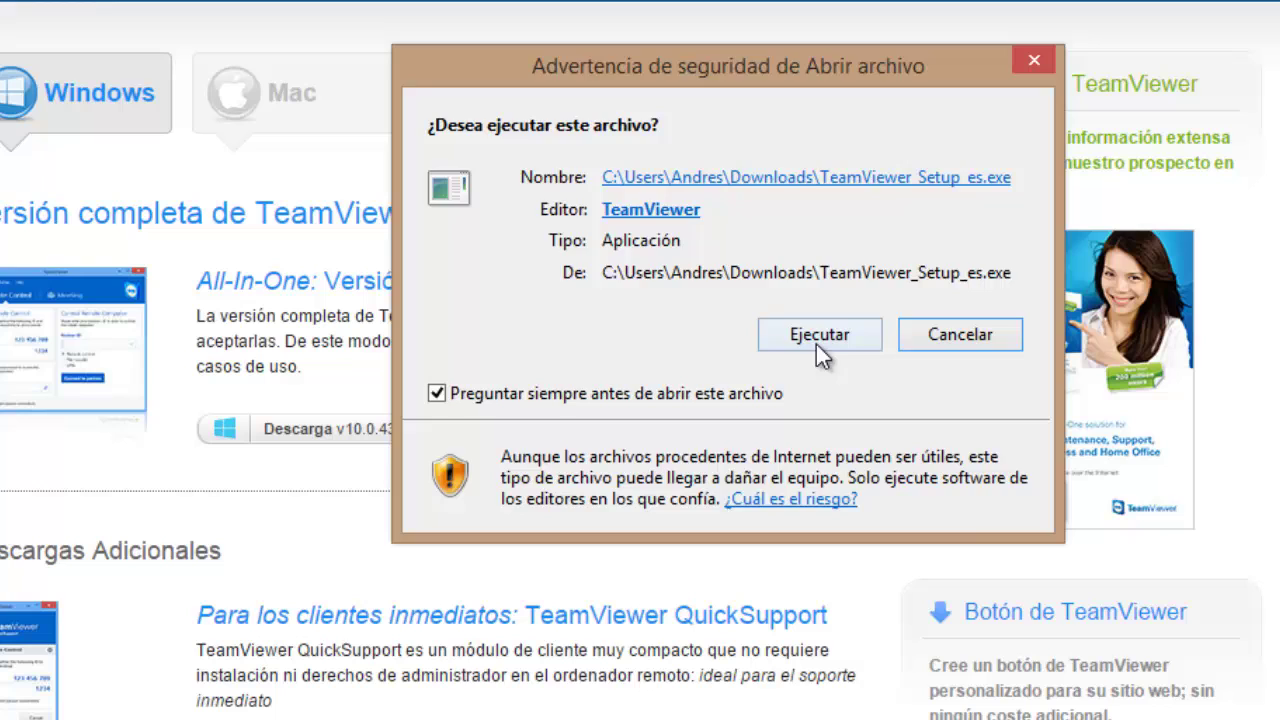
{"action": "left_click", "coordinate": [818, 336]}
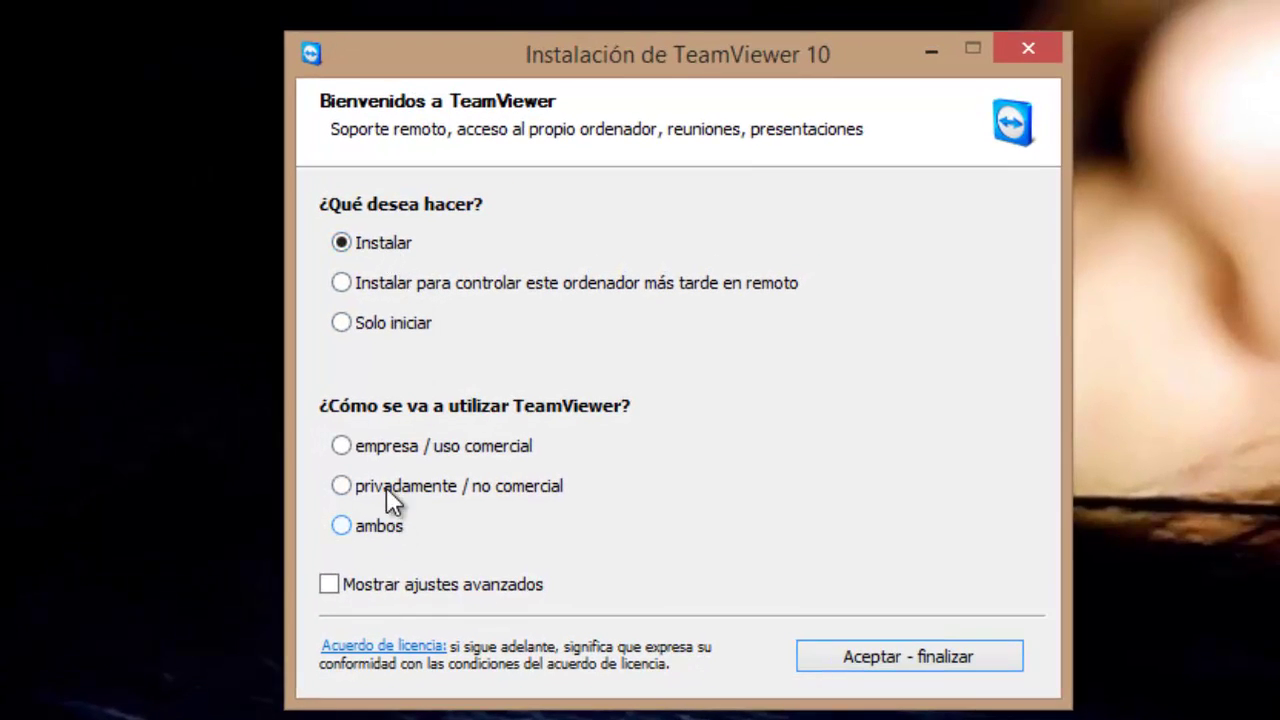
Install TeamViewer on Windows for private, non-commercial use, accepting the licence.
{"action": "left_click", "coordinate": [435, 484]}
{"action": "left_click", "coordinate": [871, 653]}
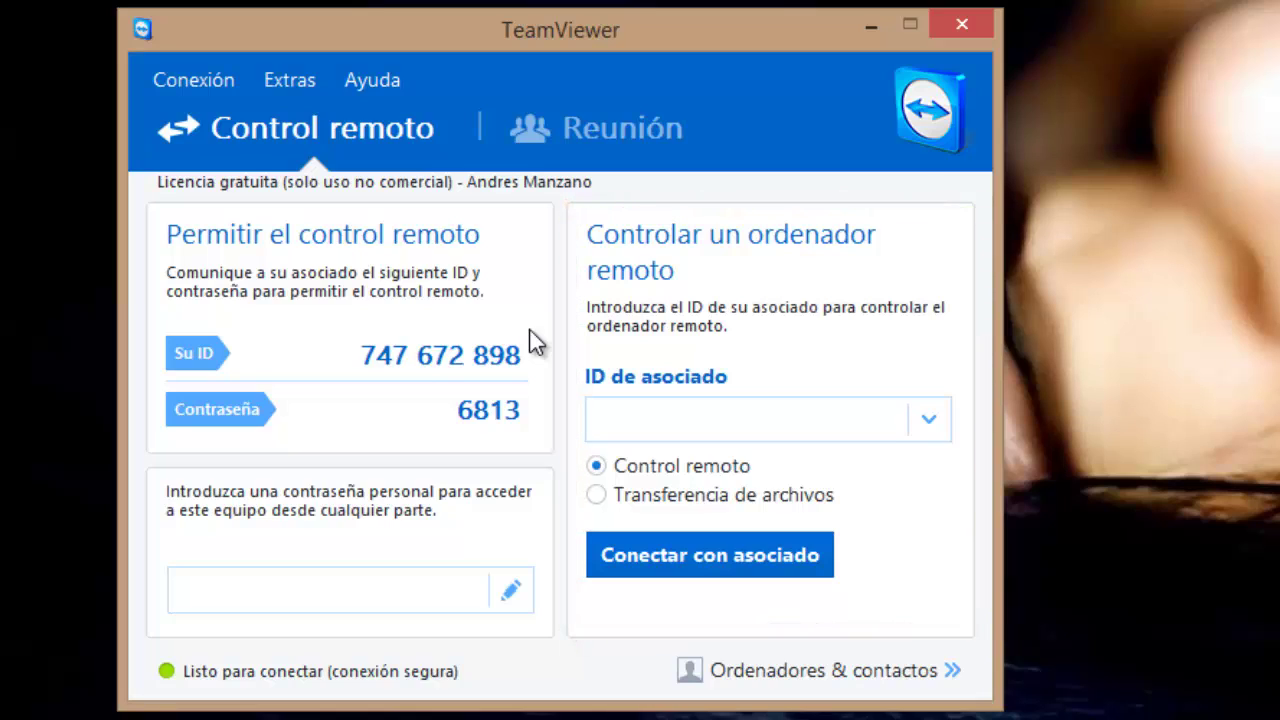
Connect to the partner Mac by pasting its ID and entering the partner's password.
{"action": "left_click", "coordinate": [672, 432]}
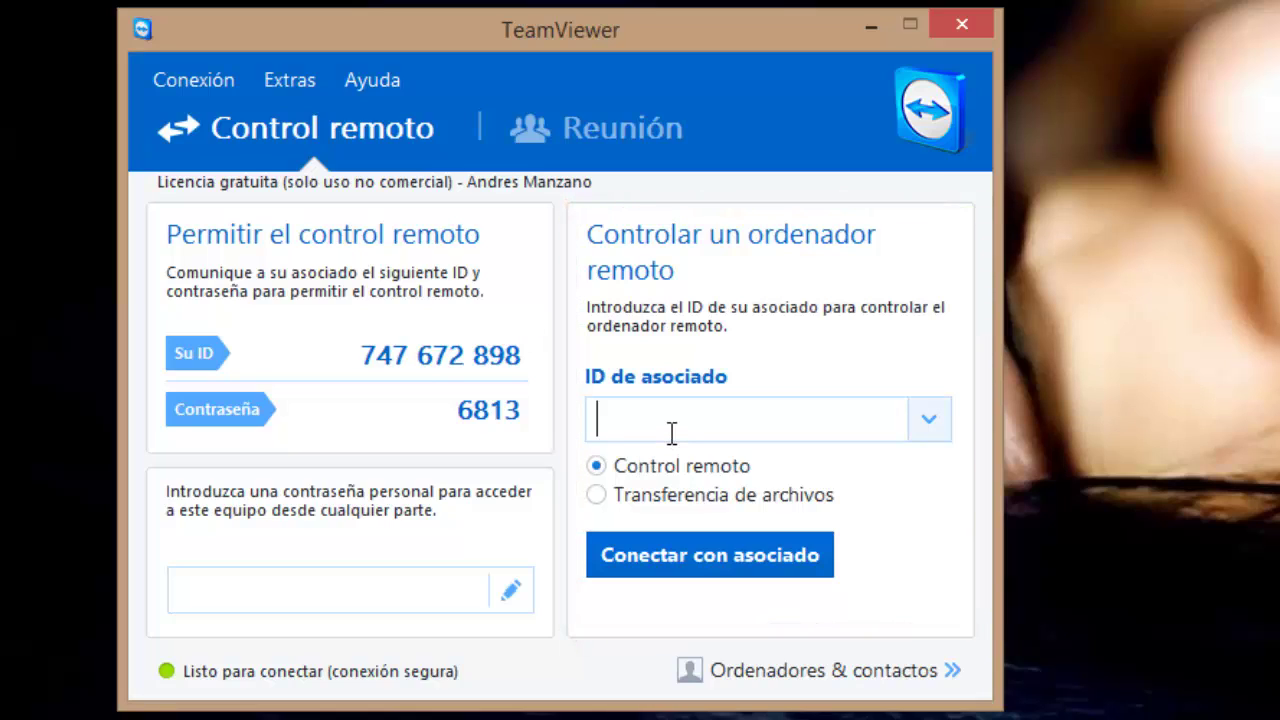
{"action": "type", "text": "747668166"}
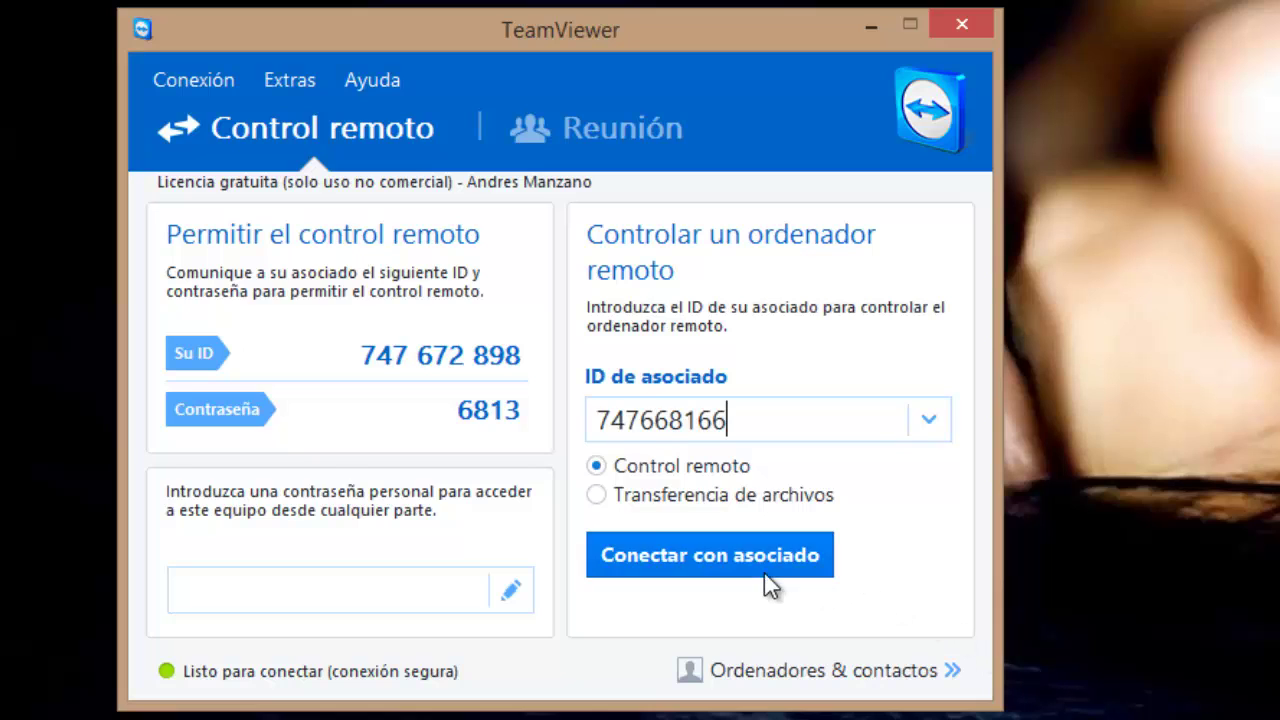
{"action": "left_click", "coordinate": [764, 573]}
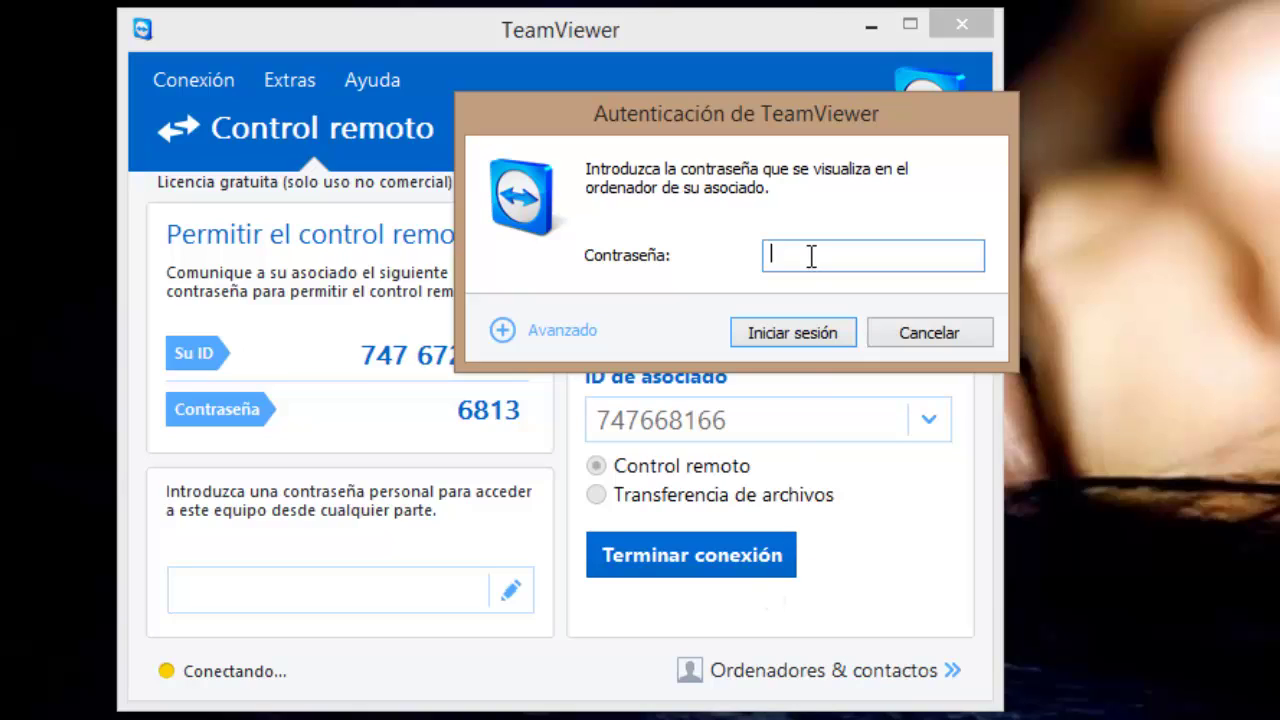
{"action": "type", "text": "•••"}
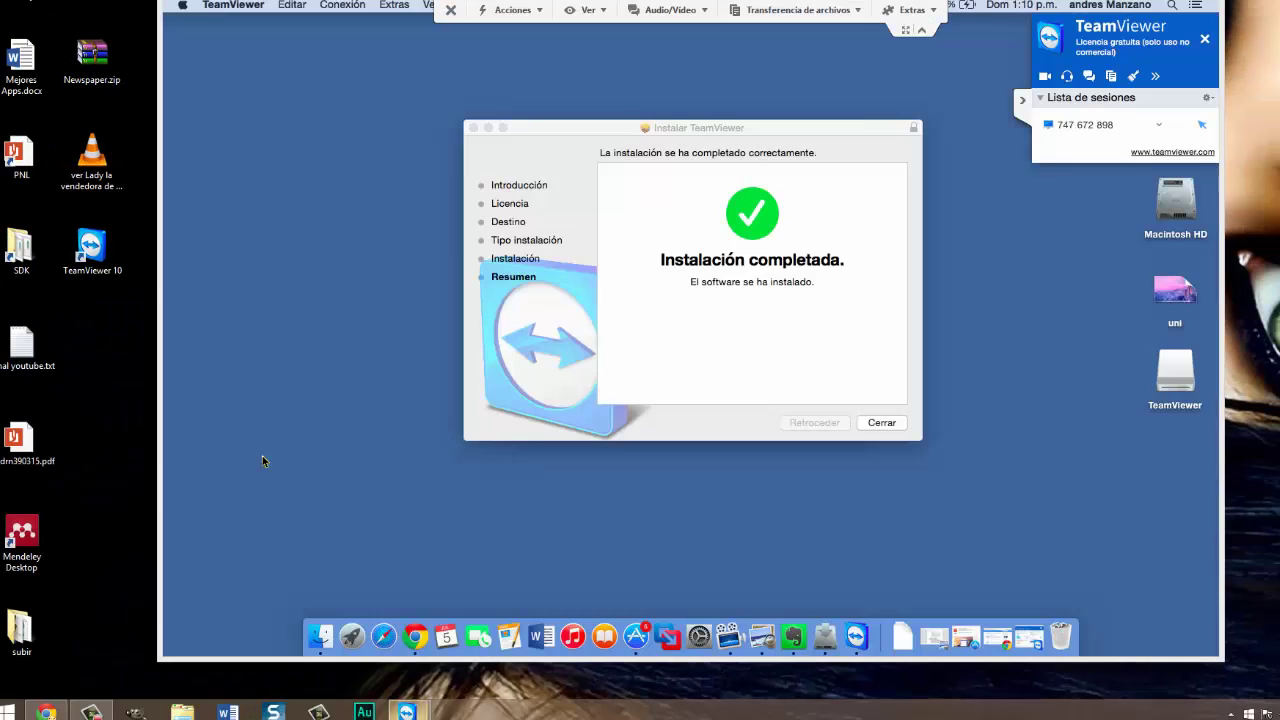
Take the remote Mac session out of full screen and collapse the session side panel.
{"action": "left_click", "coordinate": [262, 461]}
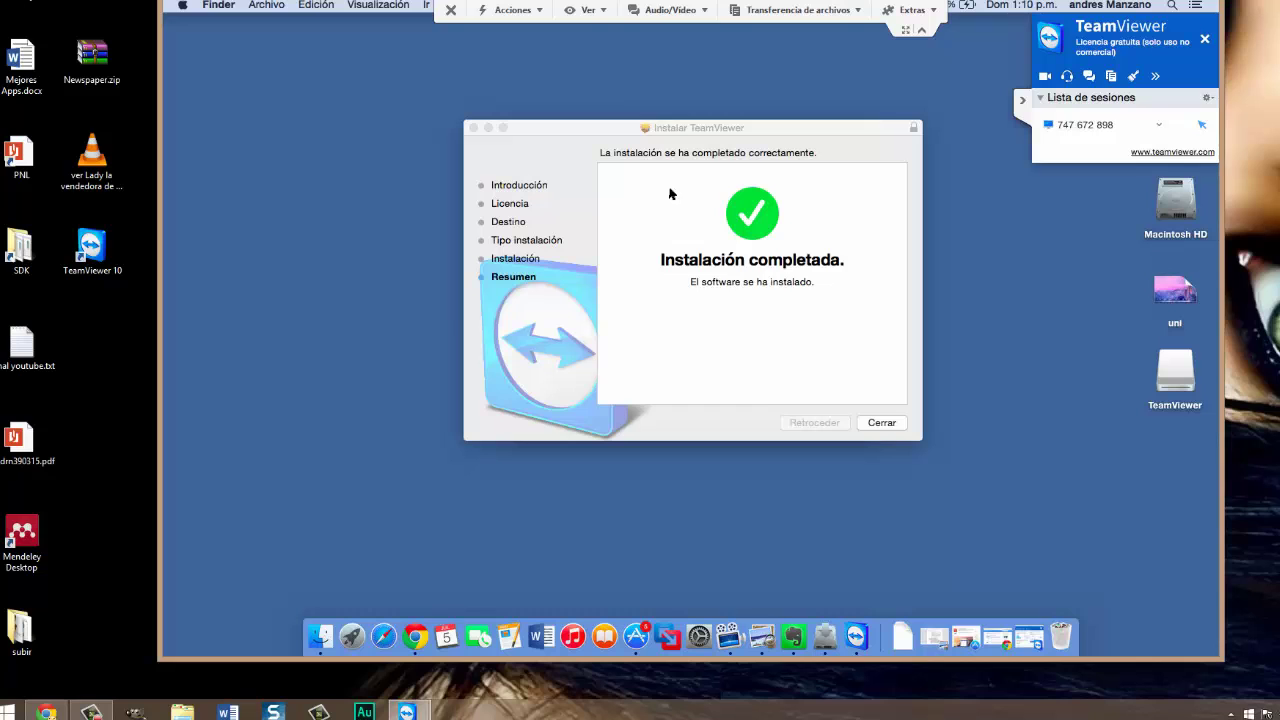
{"action": "left_click", "coordinate": [905, 29]}
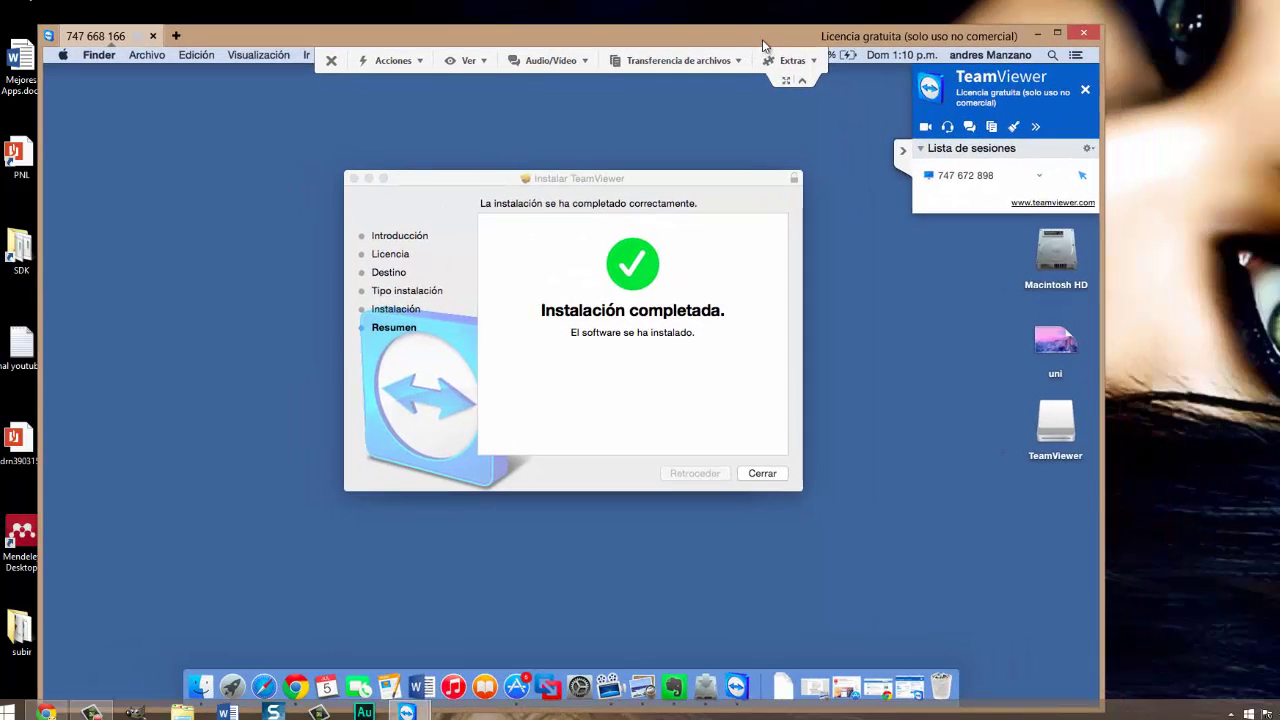
{"action": "left_click", "coordinate": [903, 156]}
Close the Mac's finished installer and disk-image windows, then show Descargas in Finder.
{"action": "left_click", "coordinate": [752, 474]}
{"action": "left_click", "coordinate": [752, 474]}
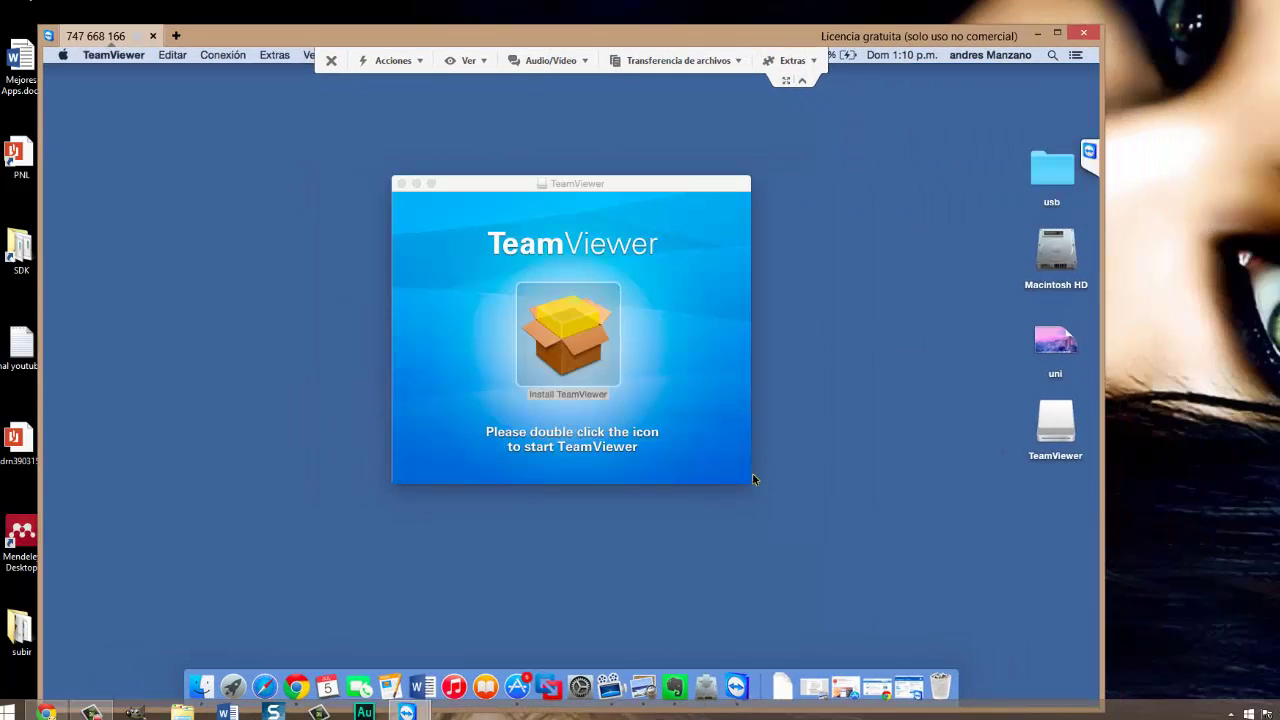
{"action": "left_click", "coordinate": [401, 184]}
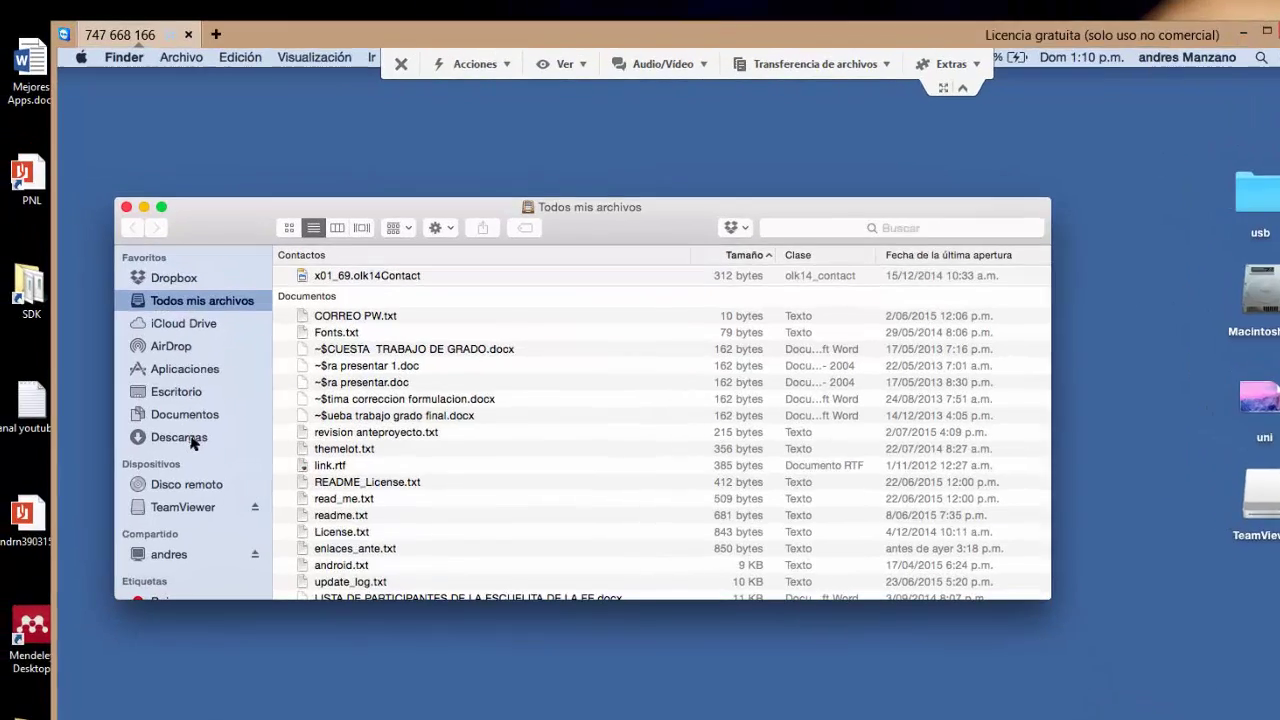
{"action": "left_click", "coordinate": [145, 373]}
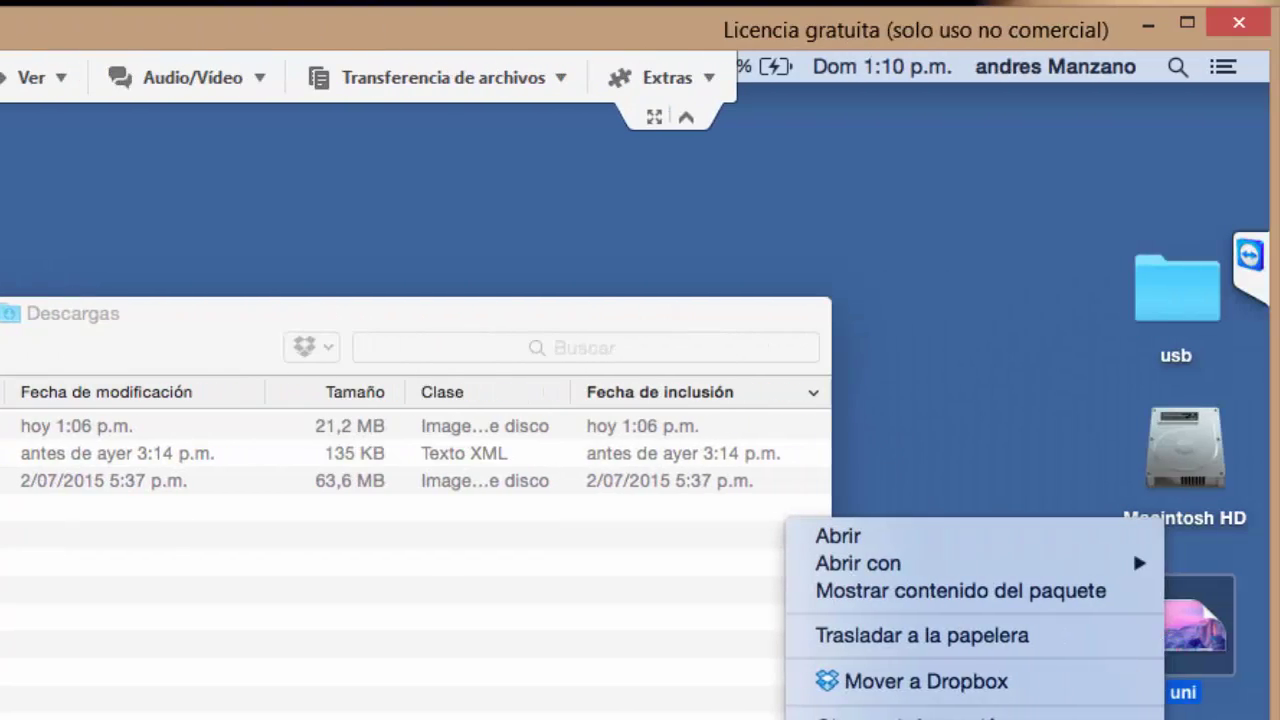
{"action": "left_click", "coordinate": [1075, 420]}
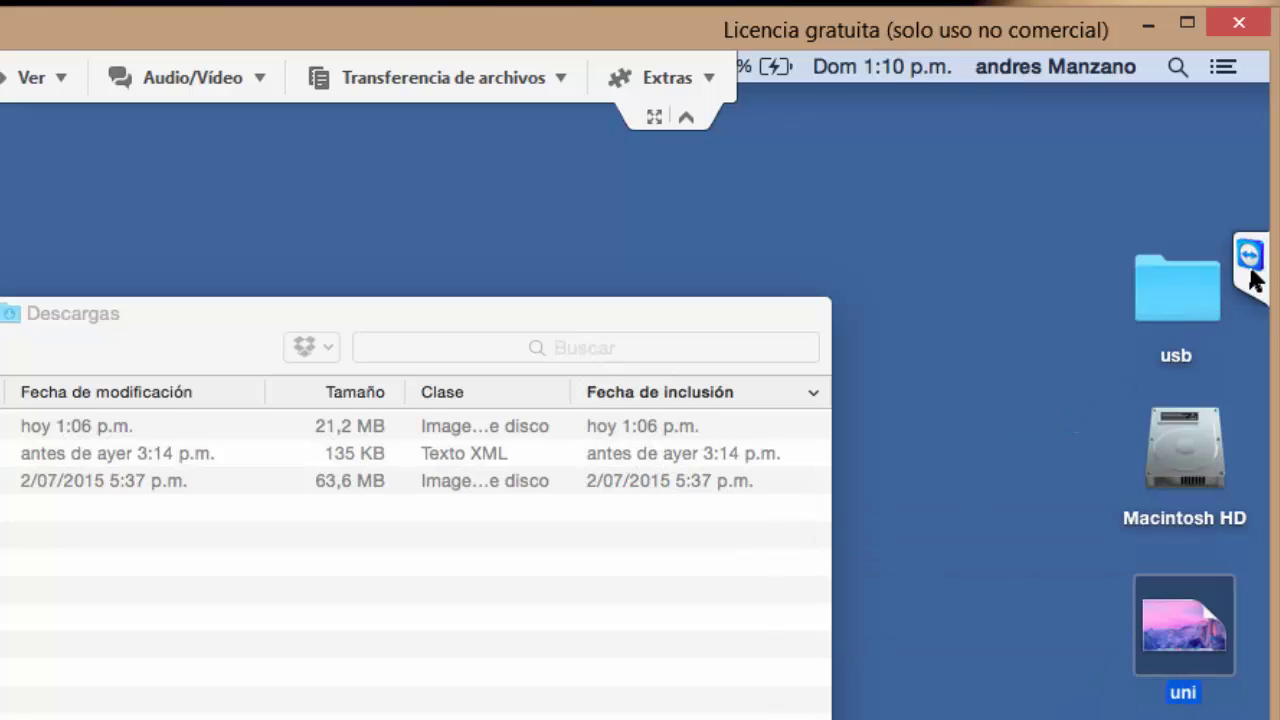
Add J Alvarez – Quiero Olvidar MP3 from the PC's Downloads folder to the file box.
{"action": "left_click", "coordinate": [424, 70]}
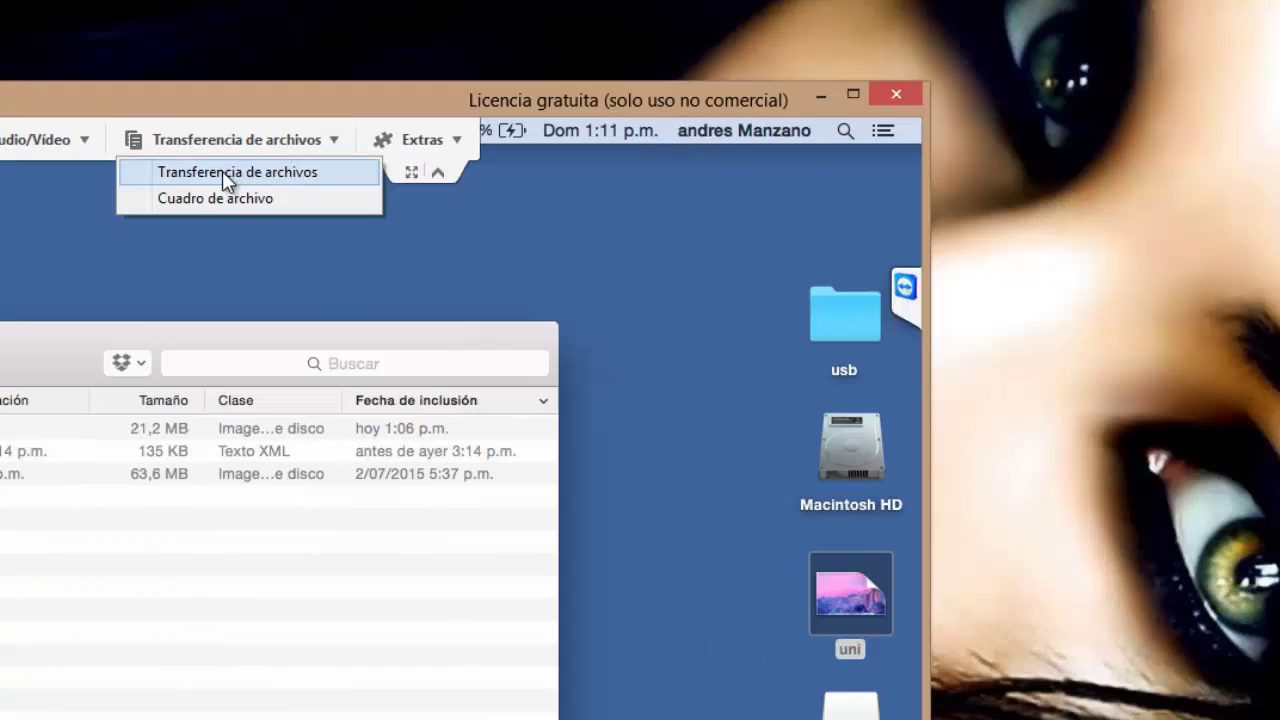
{"action": "left_click", "coordinate": [324, 152]}
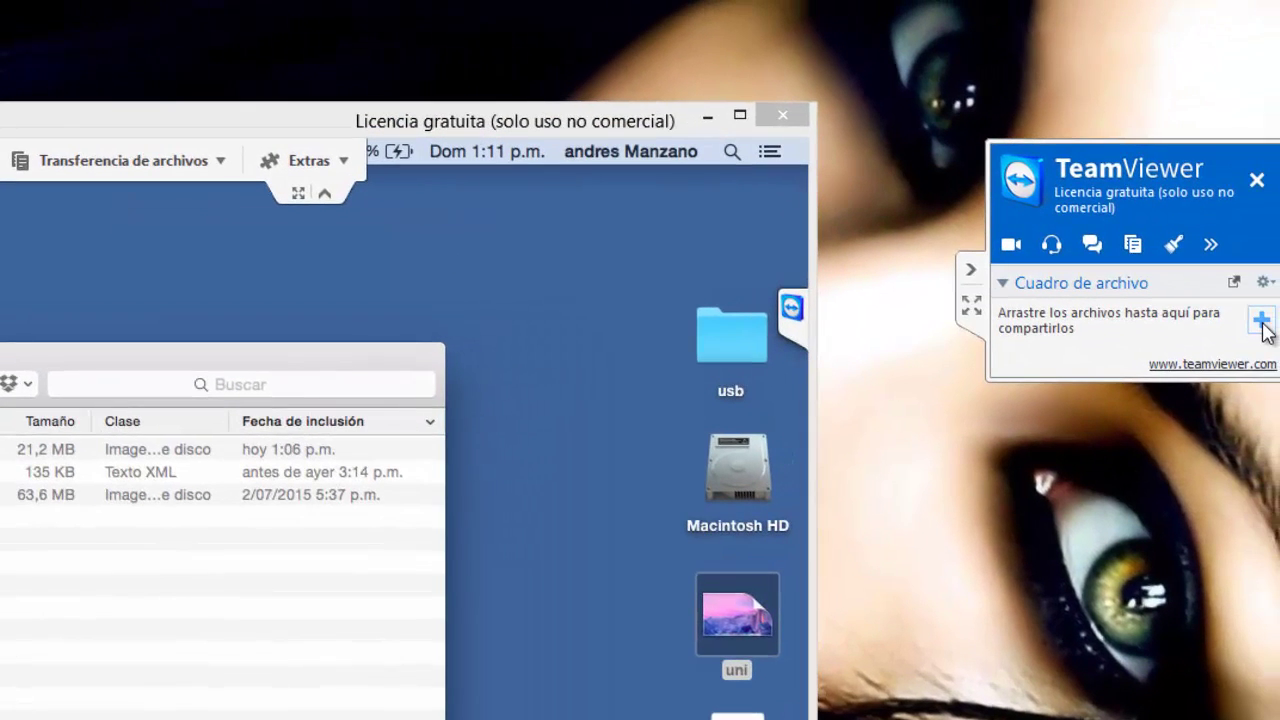
{"action": "left_click", "coordinate": [1261, 322]}
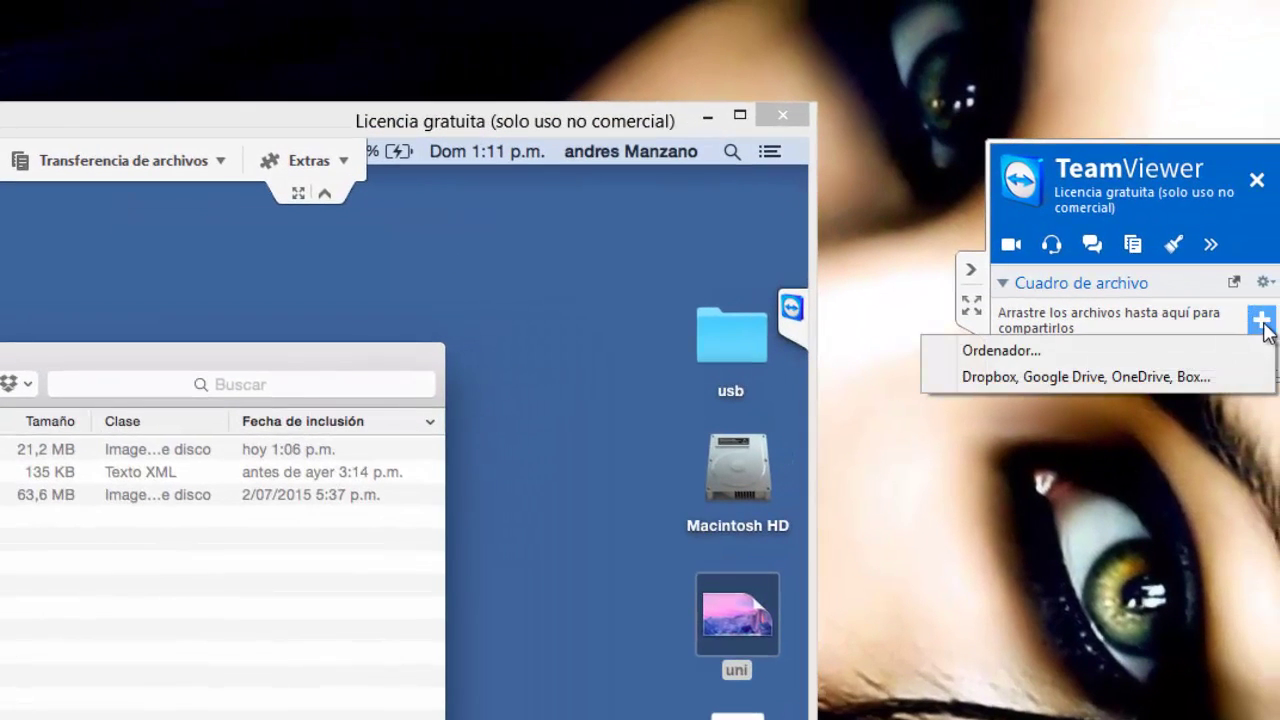
{"action": "left_click", "coordinate": [1143, 351]}
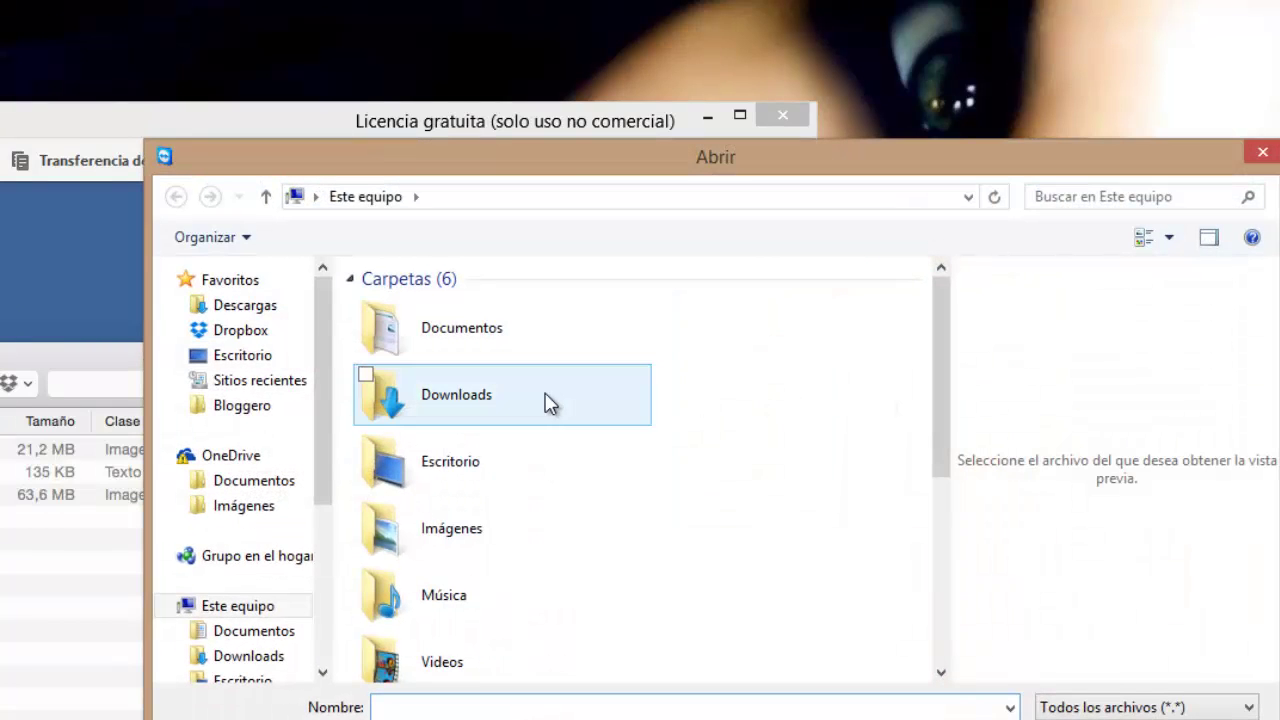
{"action": "double_click", "coordinate": [414, 394]}
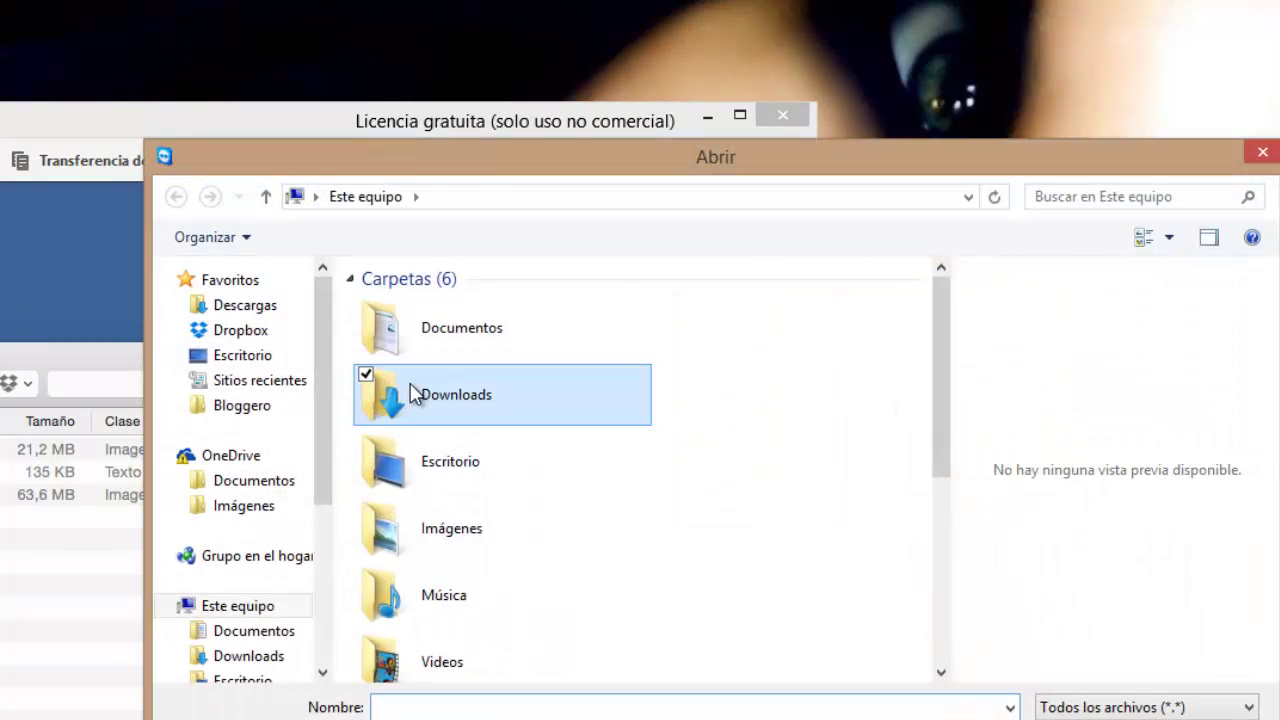
{"action": "scroll", "coordinate": [413, 386], "scroll_direction": "down", "scroll_amount": 10}
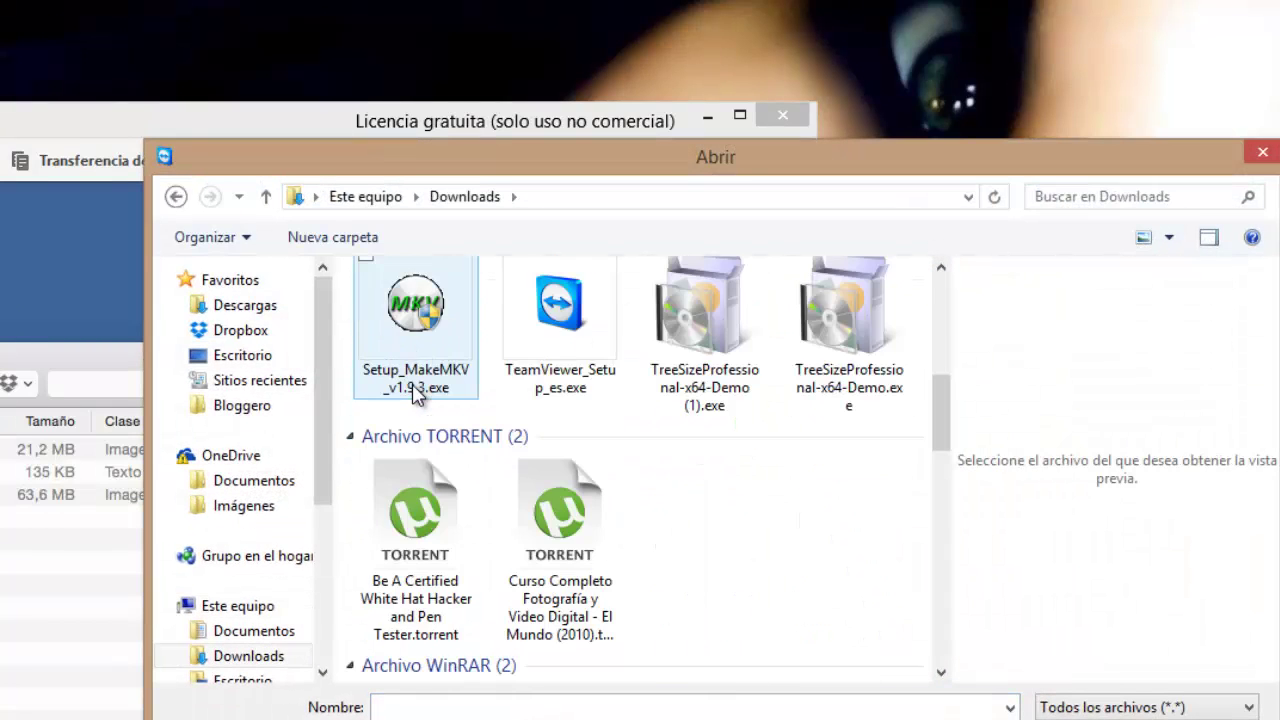
{"action": "left_click", "coordinate": [529, 402]}
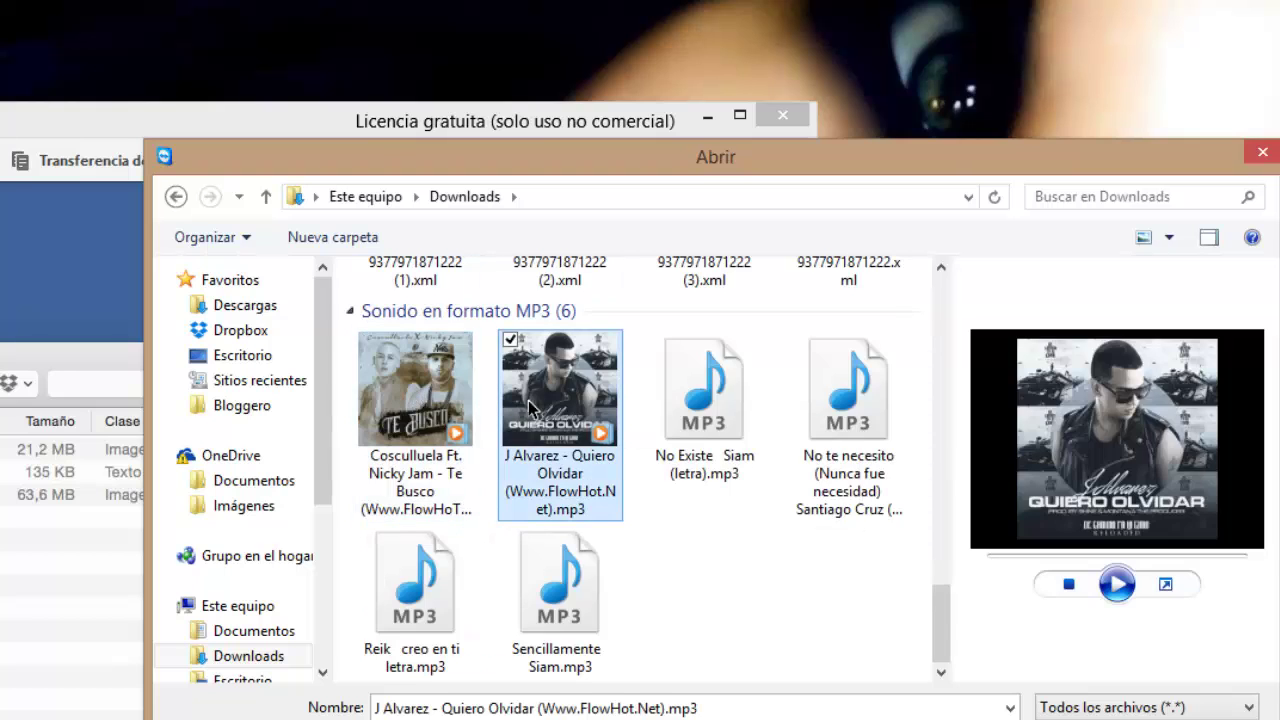
{"action": "double_click", "coordinate": [528, 400]}
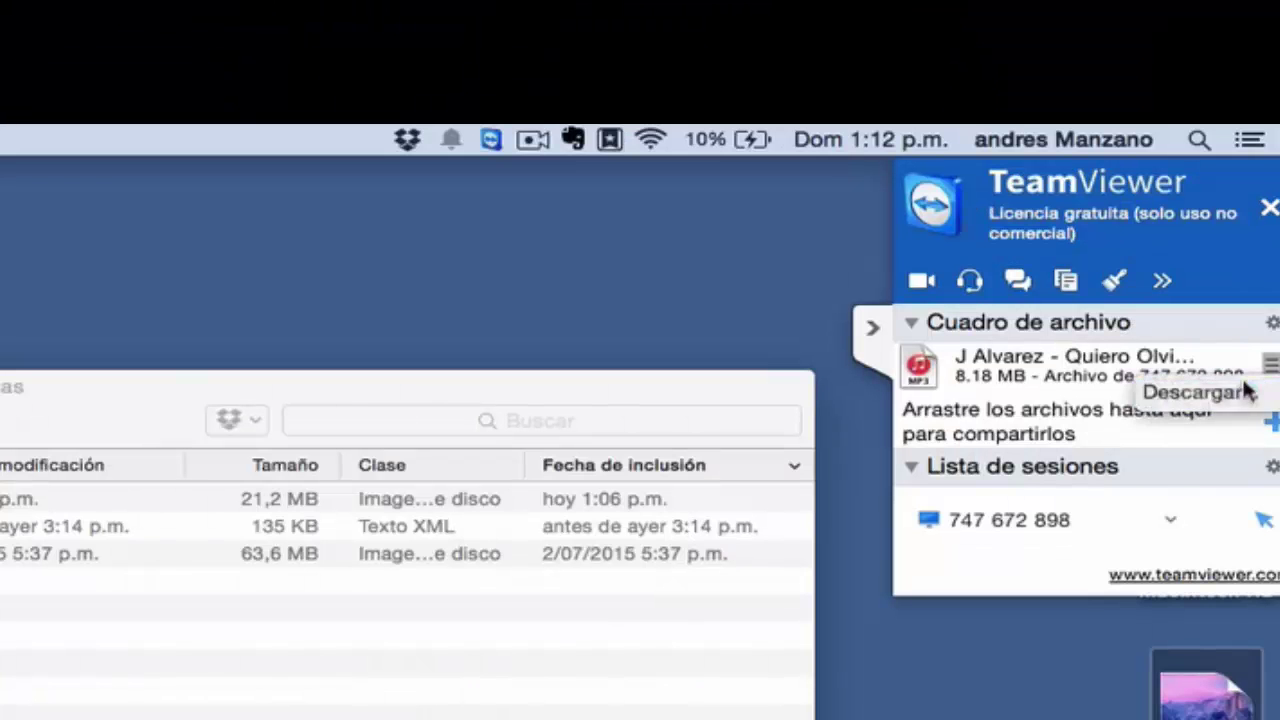
Save the shared MP3 into the Mac's Descargas folder and close the session panel.
{"action": "left_click", "coordinate": [1240, 392]}
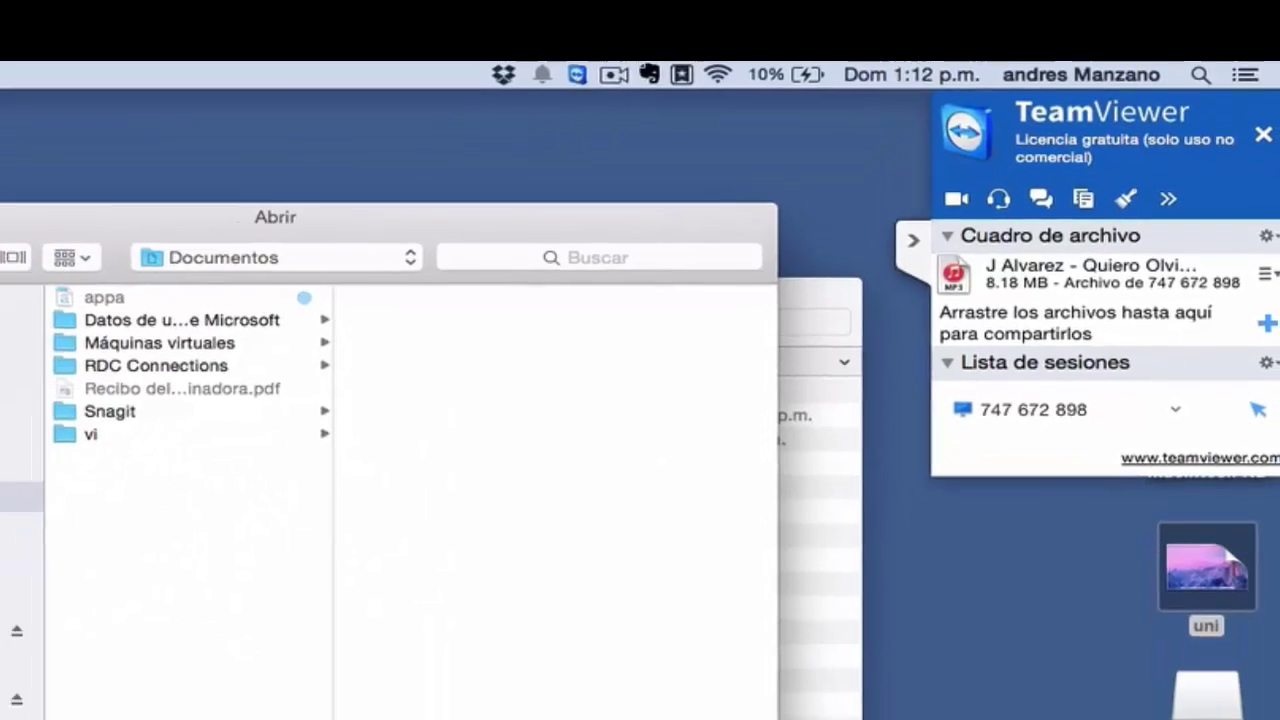
{"action": "left_click", "coordinate": [0, 656]}
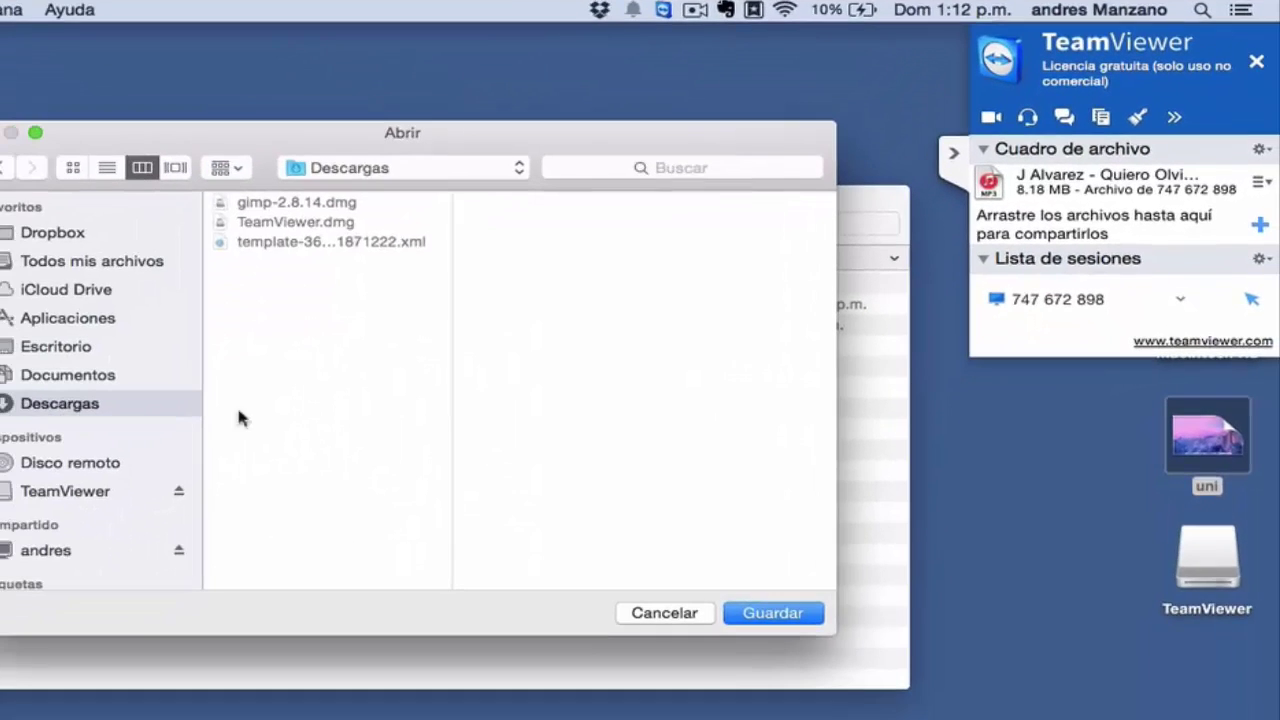
{"action": "left_click", "coordinate": [755, 612]}
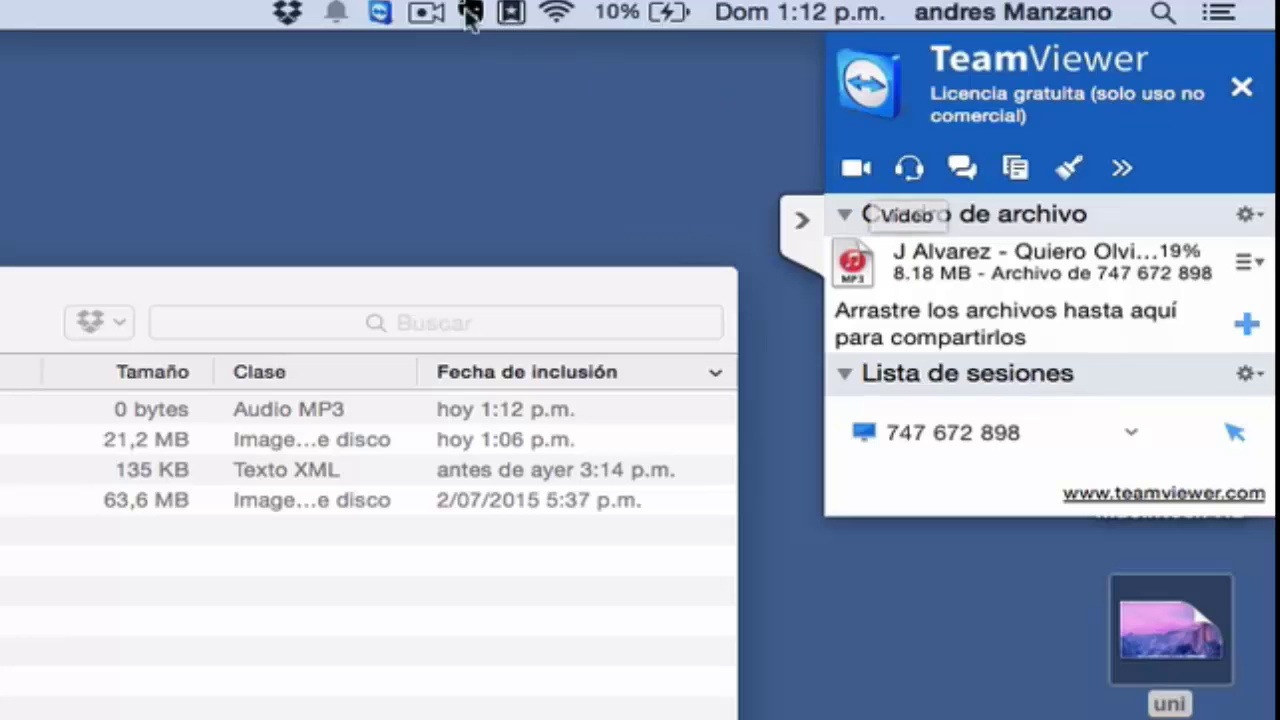
{"action": "left_click", "coordinate": [1243, 89]}
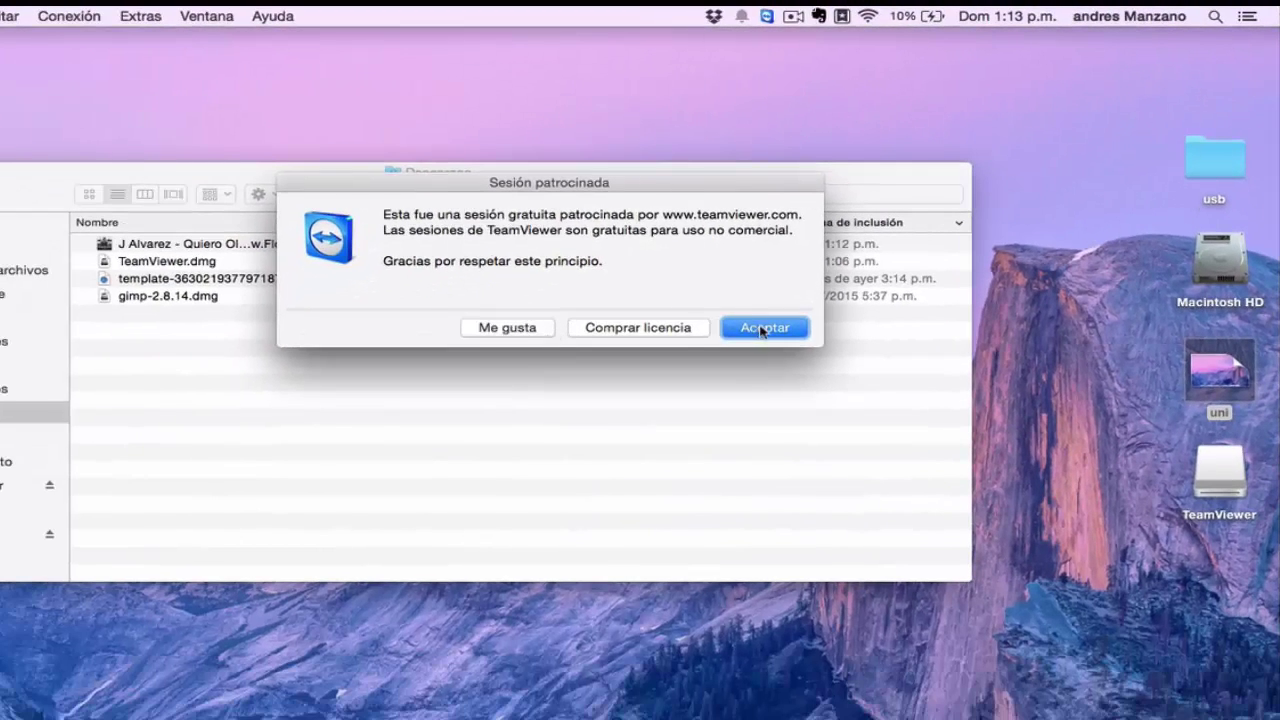
Dismiss the sponsored-session notice and connect to the Windows partner using its ID and password.
{"action": "left_click", "coordinate": [480, 494]}
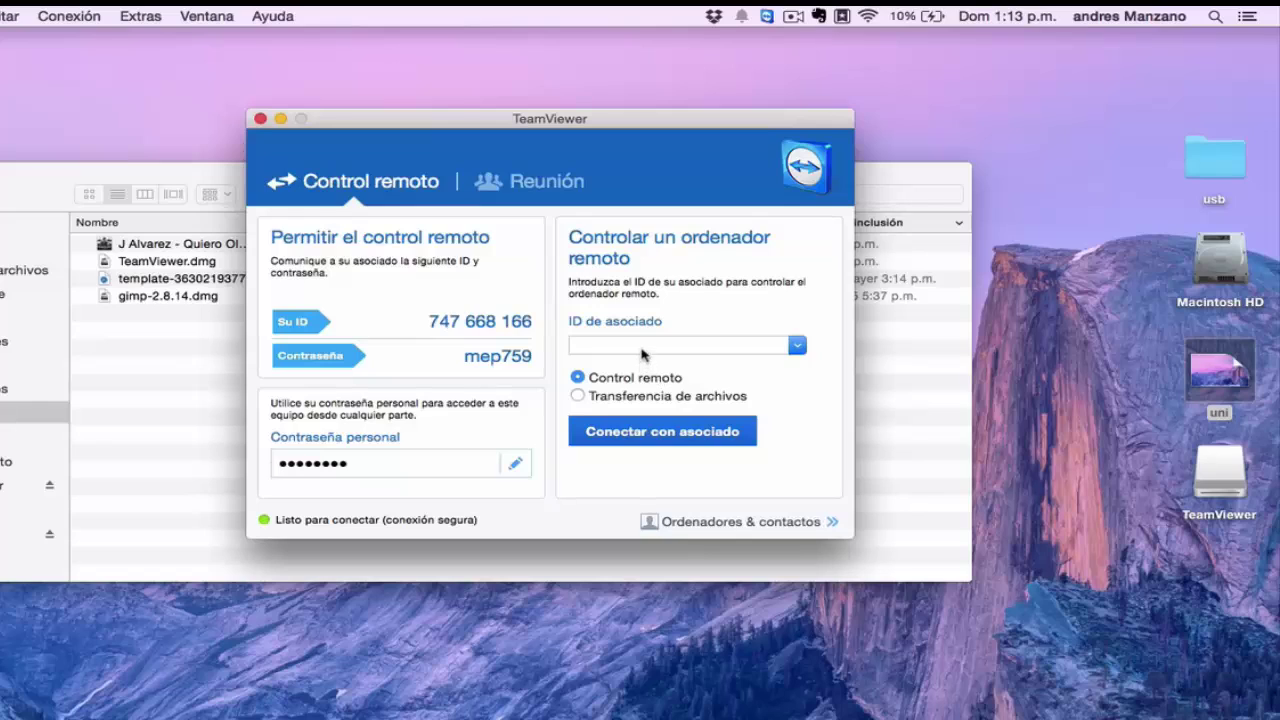
{"action": "left_click", "coordinate": [642, 348]}
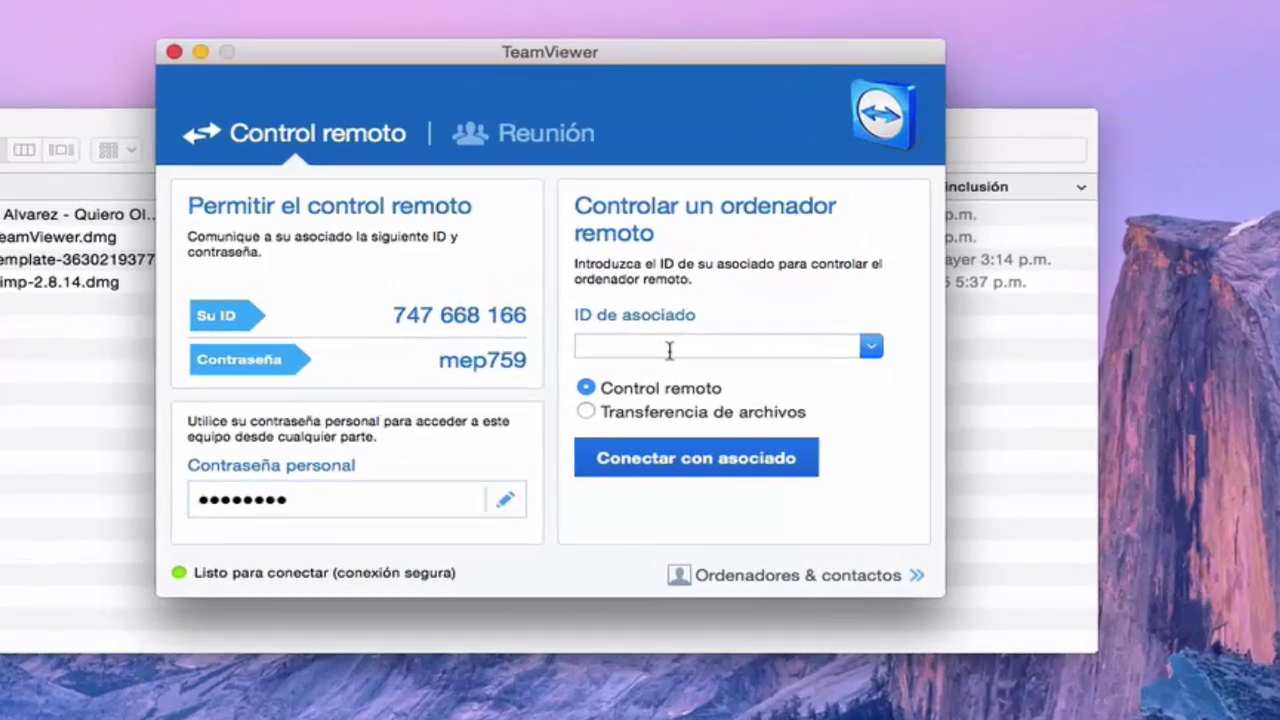
{"action": "type", "text": "747672898"}
{"action": "left_click", "coordinate": [670, 433]}
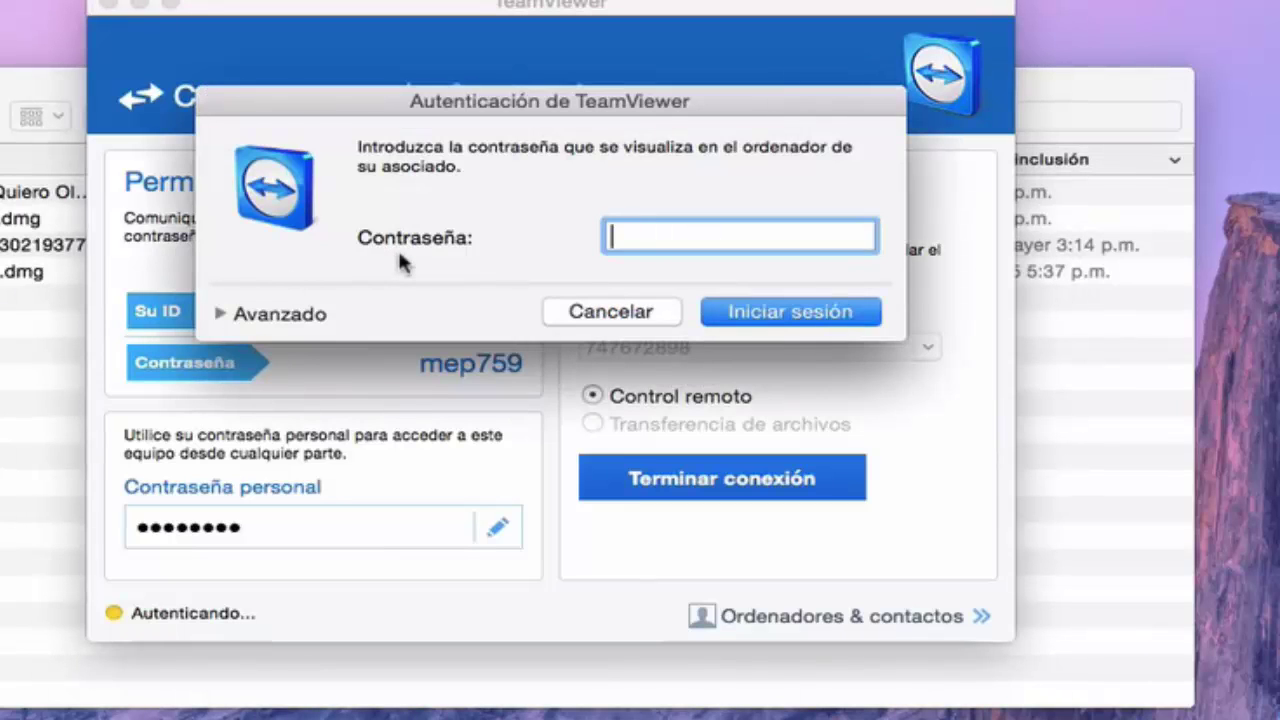
{"action": "type", "text": "•"}
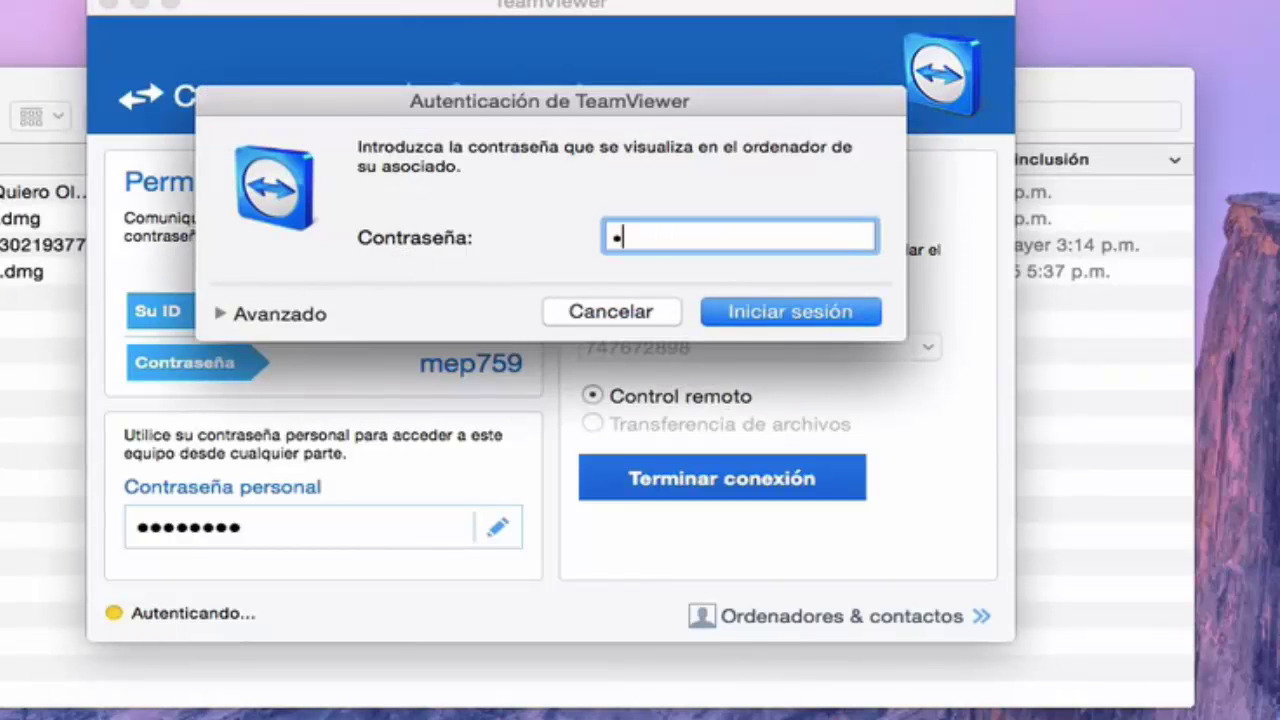
{"action": "type", "text": "••"}
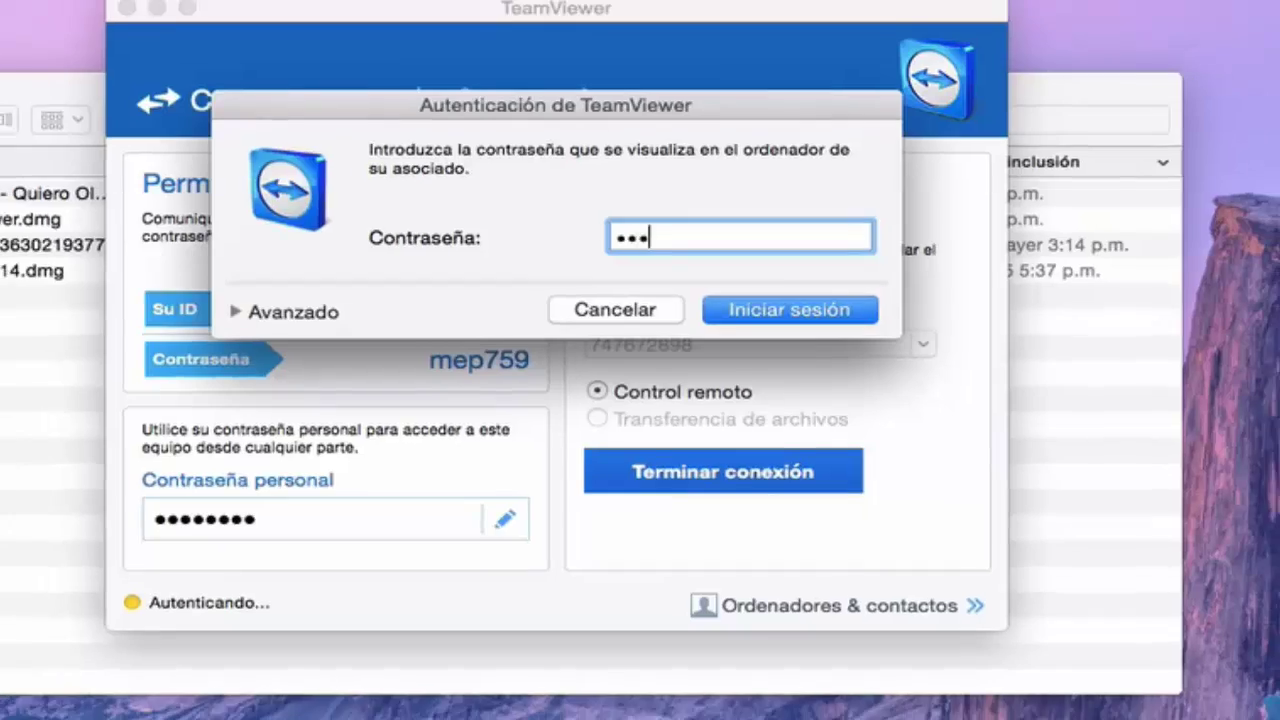
{"action": "key", "text": "Return"}
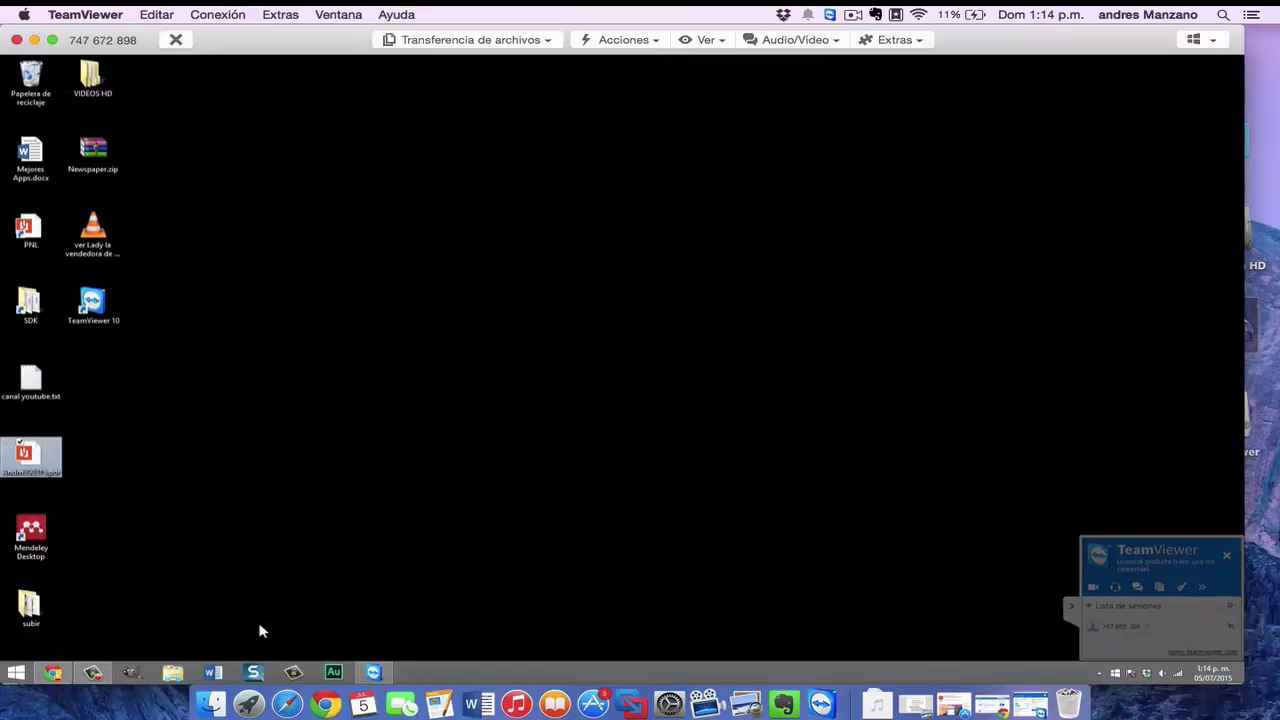
Open a blank Word document from the remote Windows Start screen and show the Acciones menu.
{"action": "left_click", "coordinate": [27, 680]}
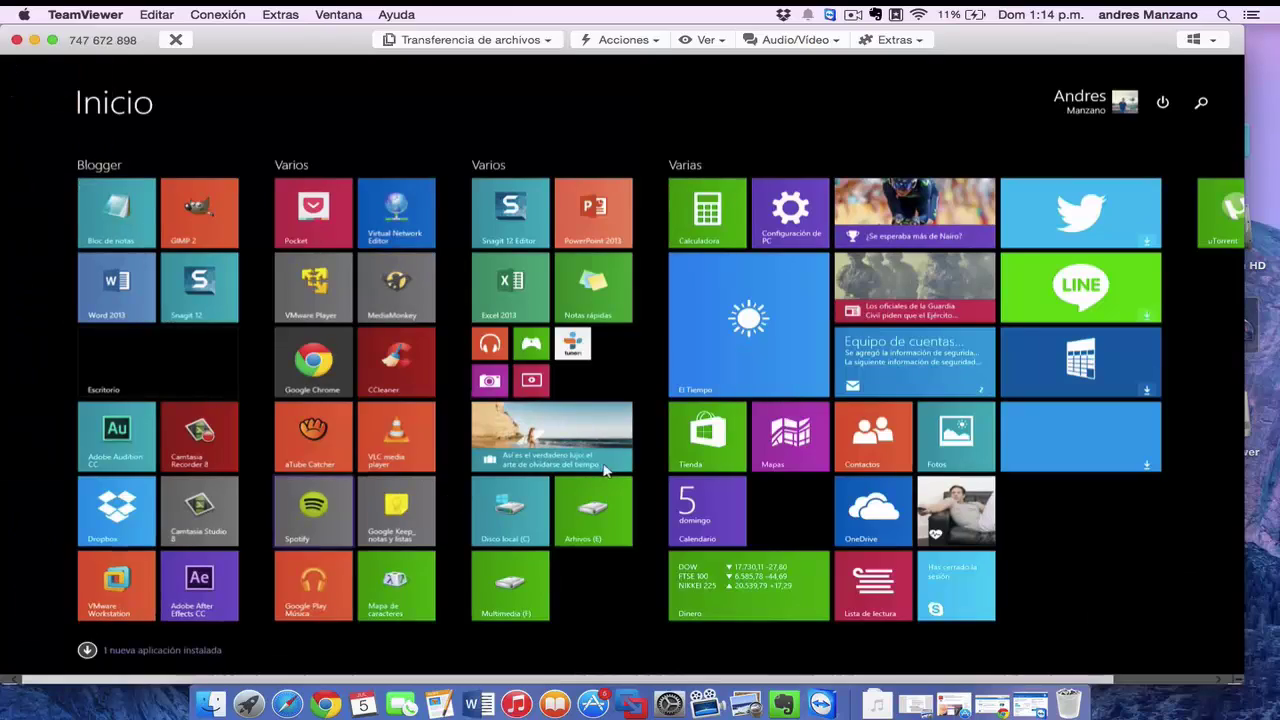
{"action": "key", "text": "ctrl+Right"}
{"action": "key", "text": "ctrl+Left"}
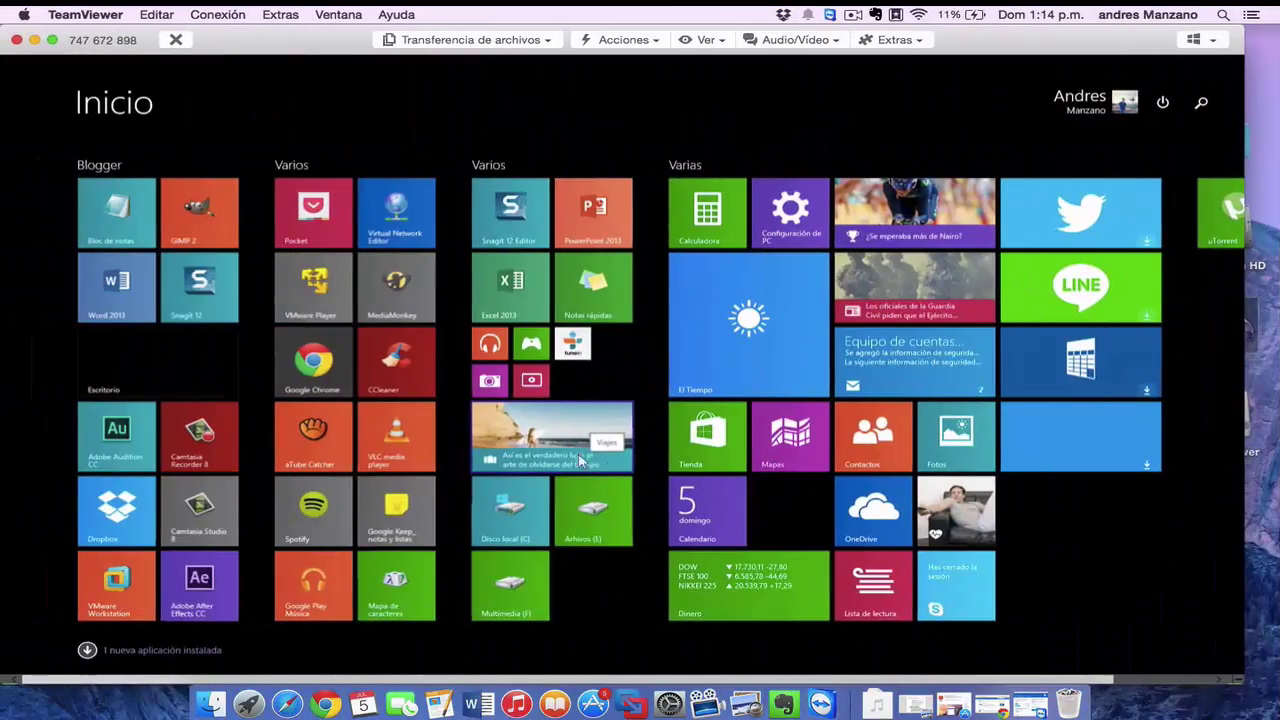
{"action": "left_click", "coordinate": [303, 432]}
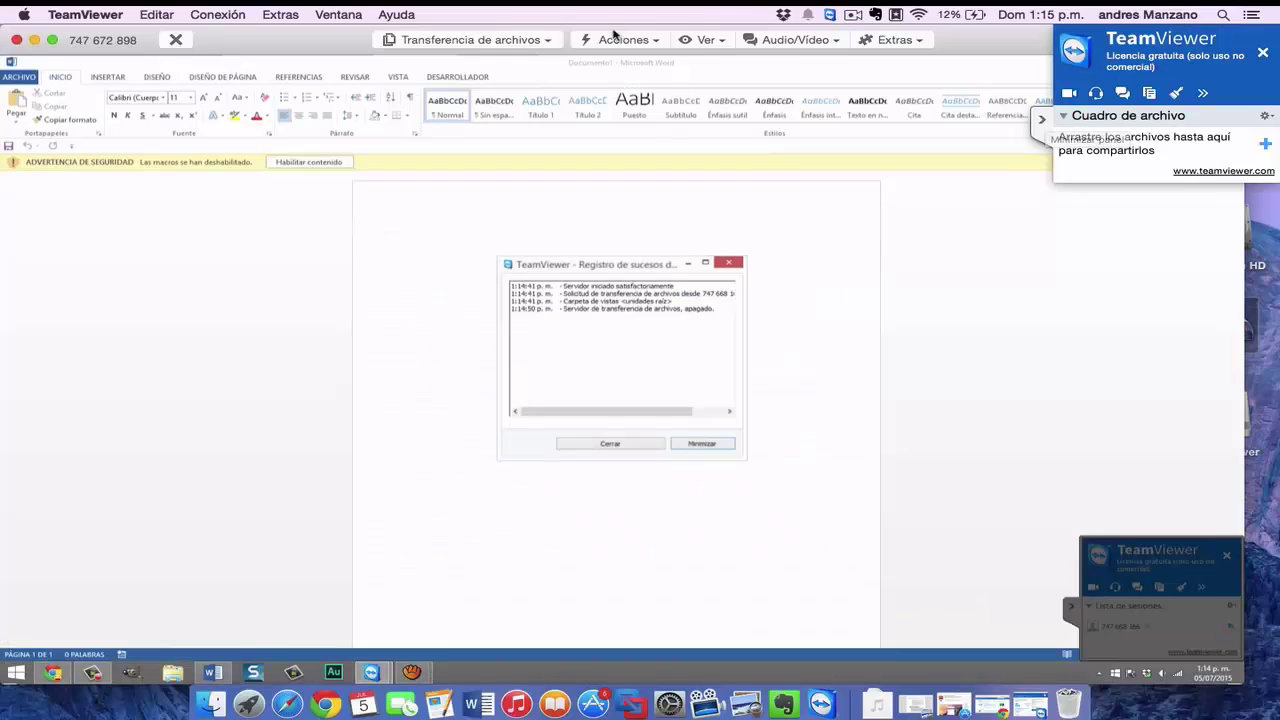
{"action": "left_click", "coordinate": [615, 42]}
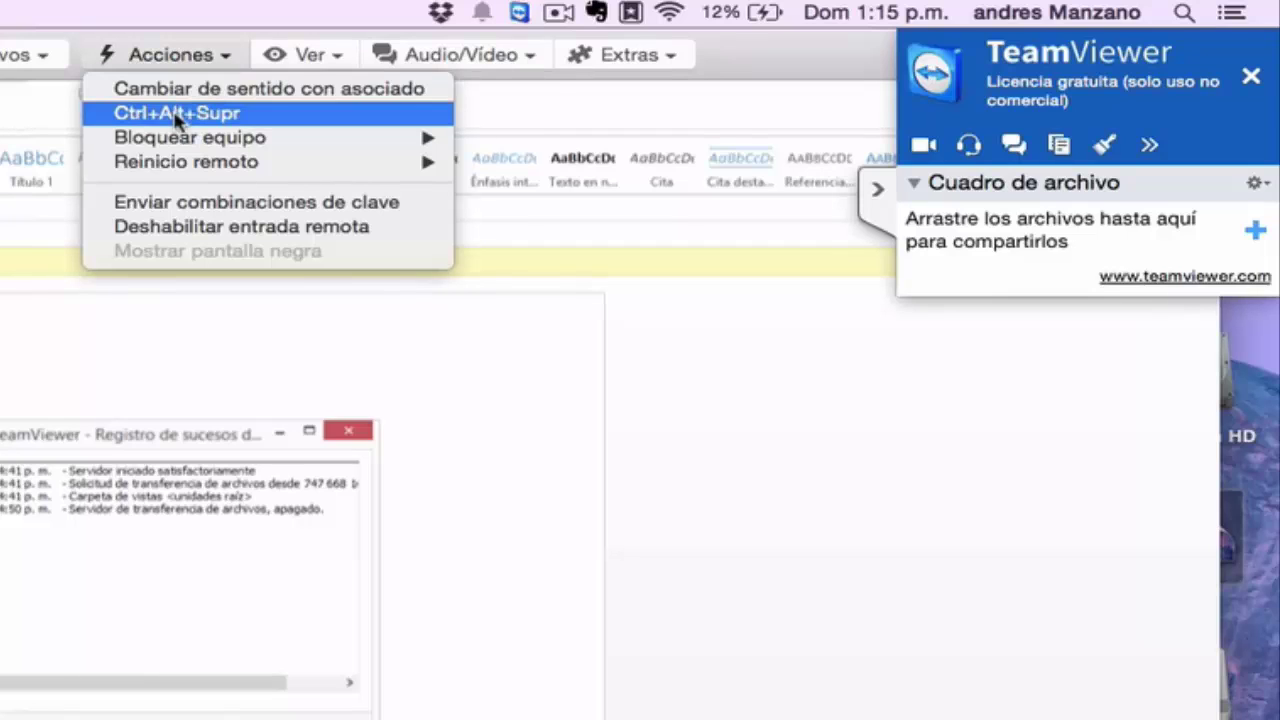
Browse the Acciones submenus, then check the Ver menu's Calidad and Resolución de pantalla options.
{"action": "mouse_move", "coordinate": [178, 140]}
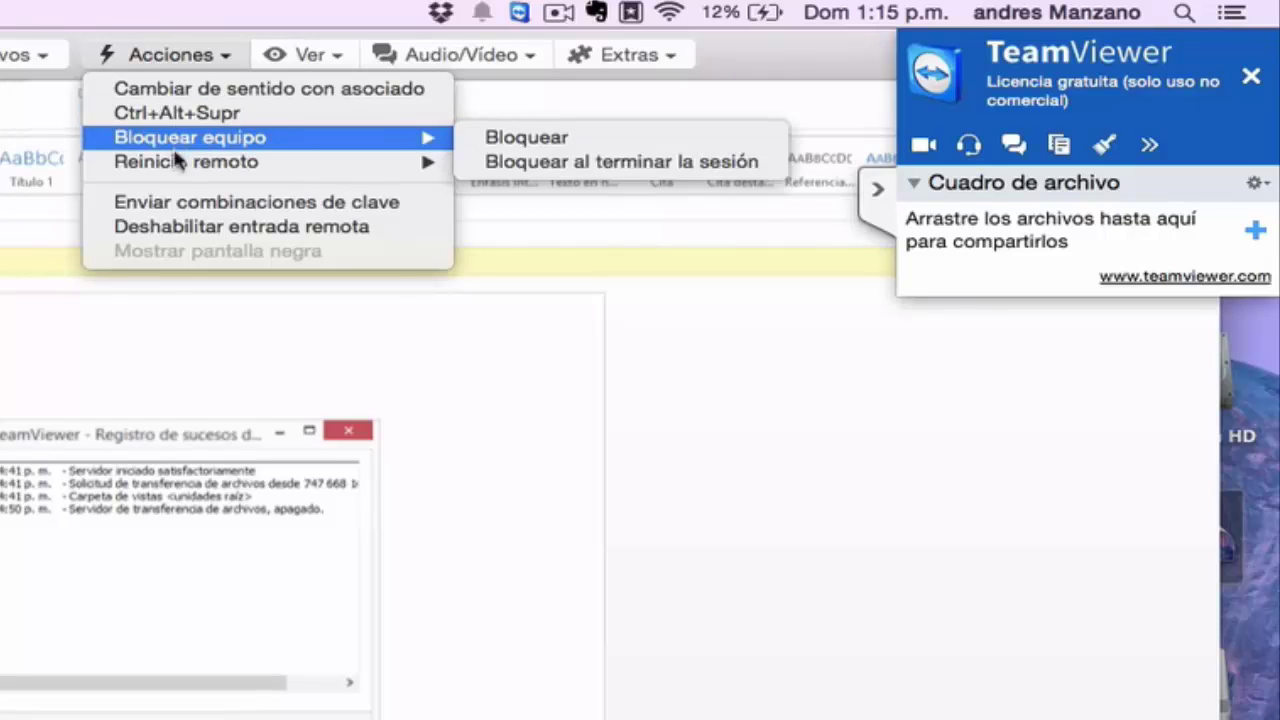
{"action": "mouse_move", "coordinate": [180, 172]}
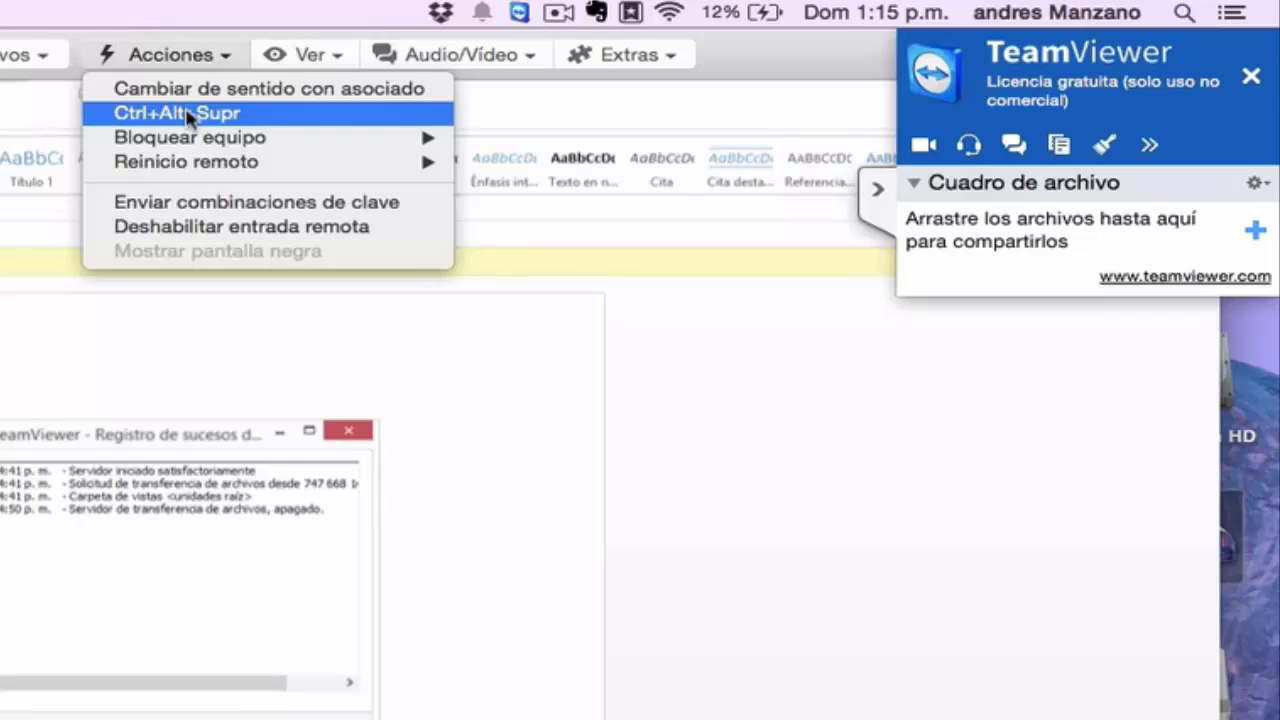
{"action": "left_click", "coordinate": [288, 56]}
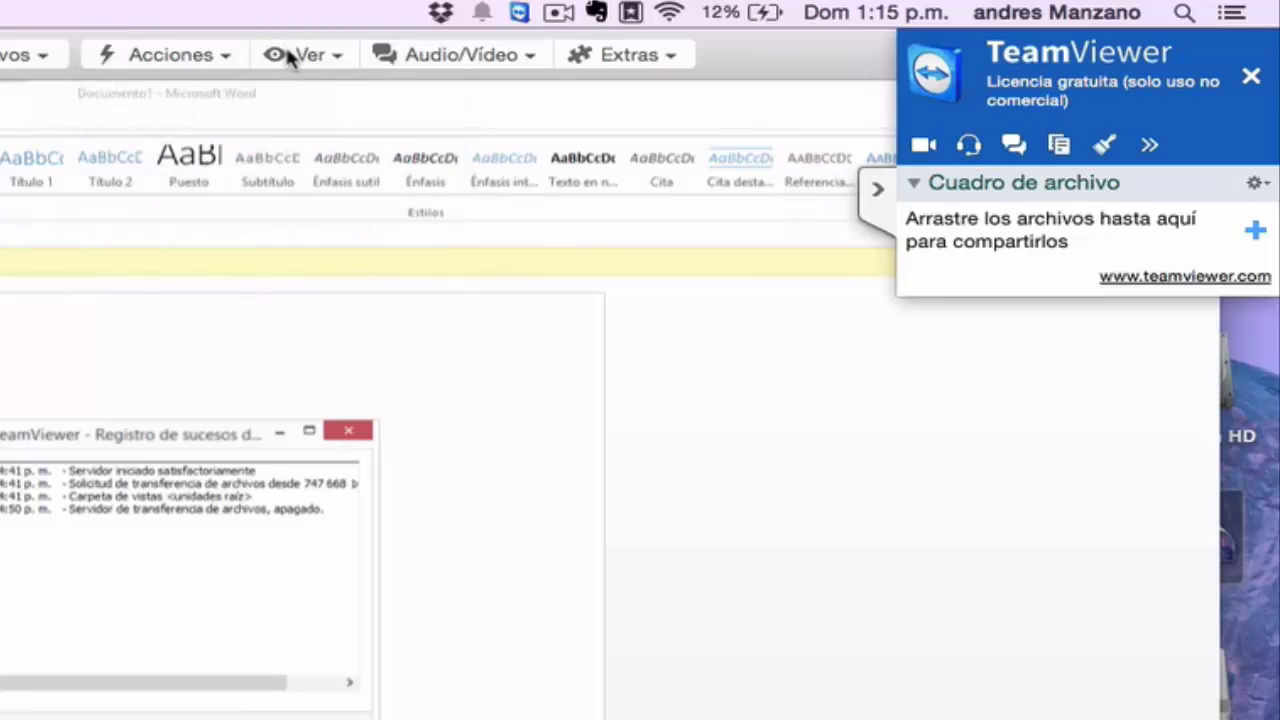
{"action": "left_click", "coordinate": [288, 56]}
{"action": "mouse_move", "coordinate": [292, 90]}
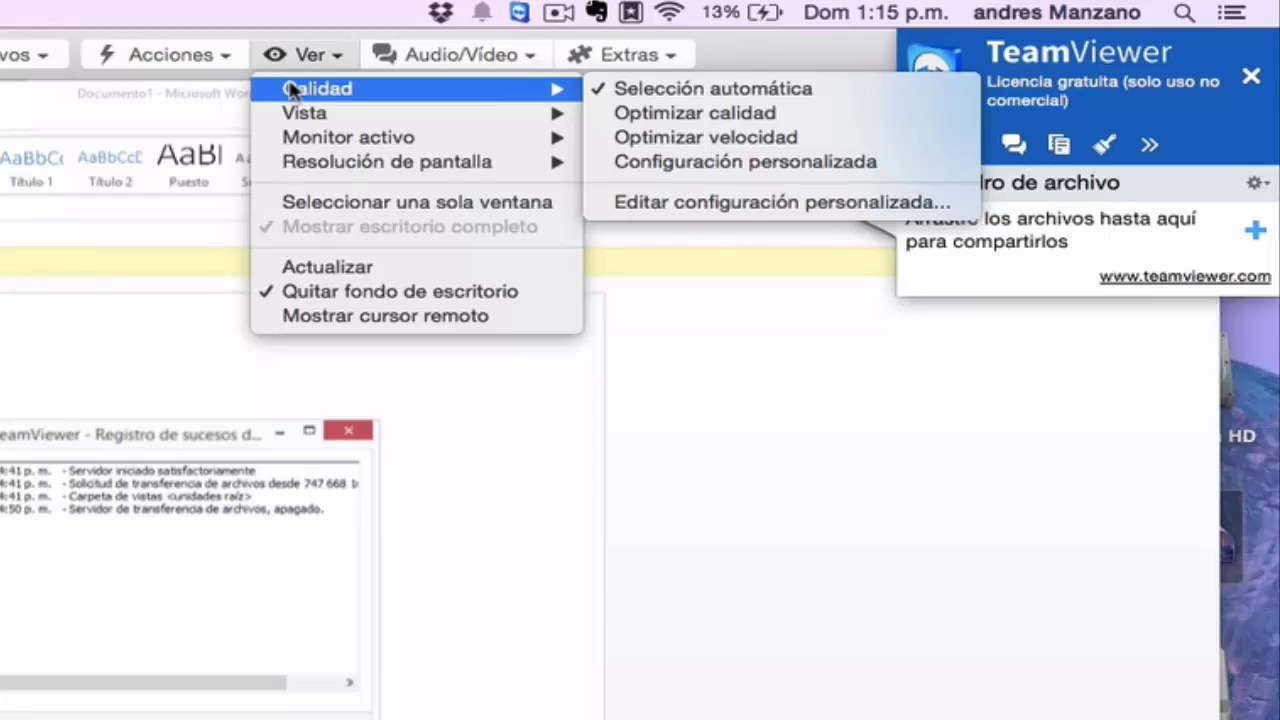
{"action": "mouse_move", "coordinate": [330, 163]}
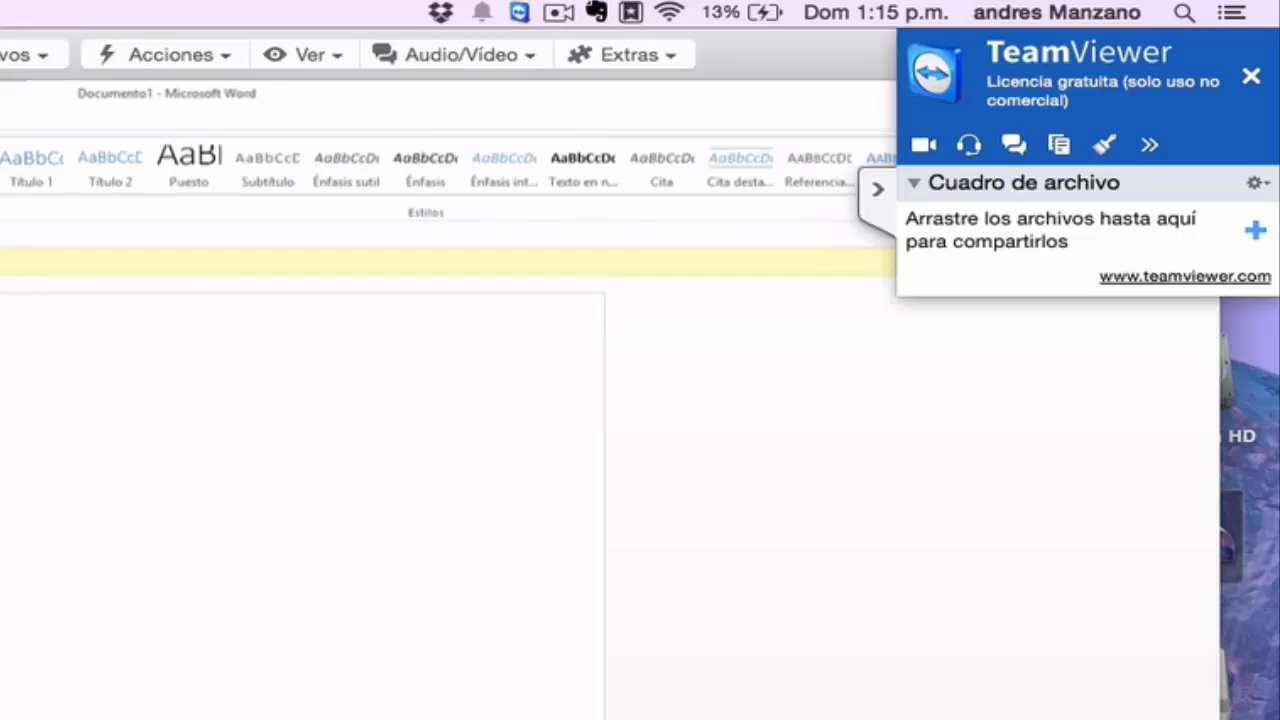
Finish the remote Word line with 'PCwebtips.com', deleting the stray 'c' after PCwebtips.
{"action": "type", "text": "emotor par"}
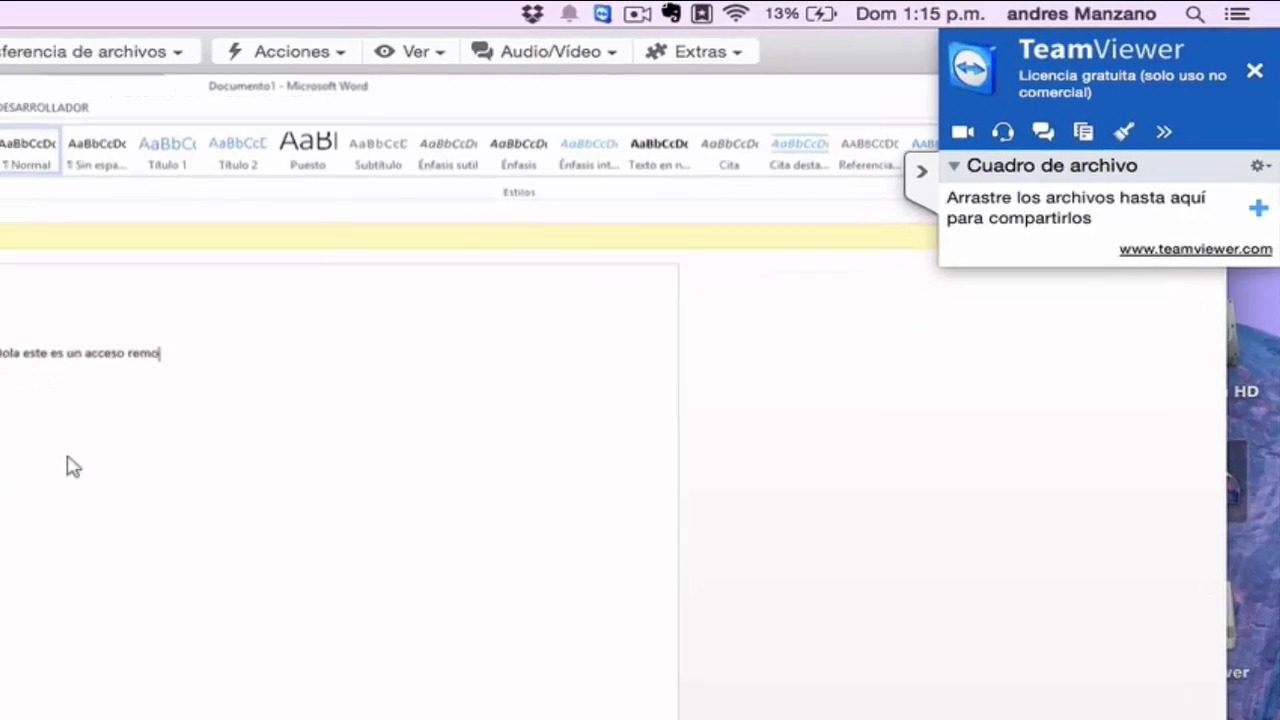
{"action": "type", "text": "a"}
{"action": "type", "text": " PCwe"}
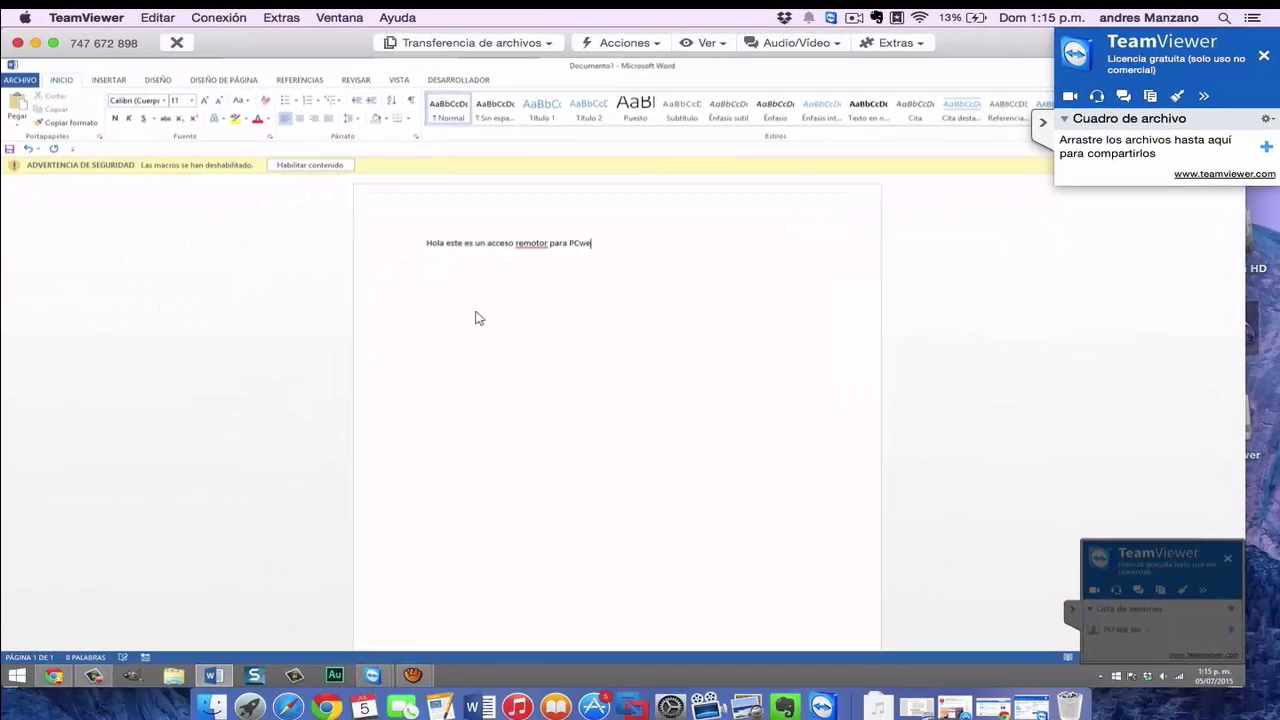
{"action": "type", "text": "btips.com"}
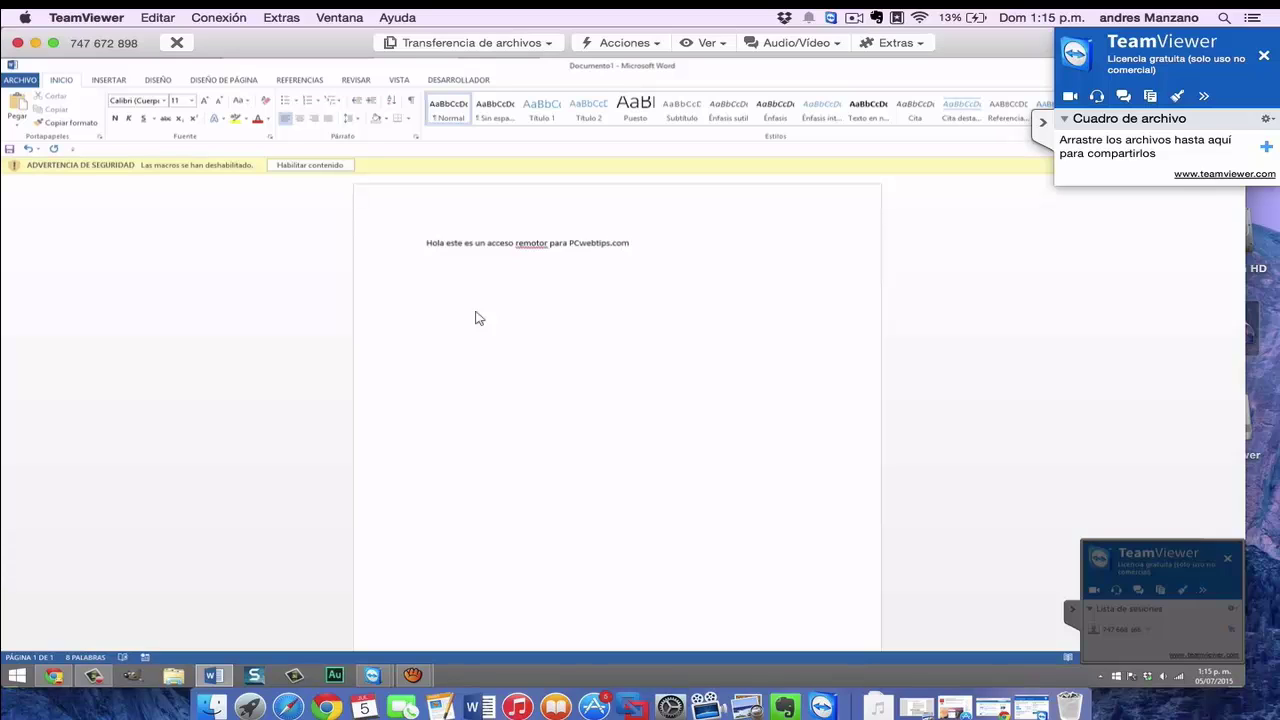